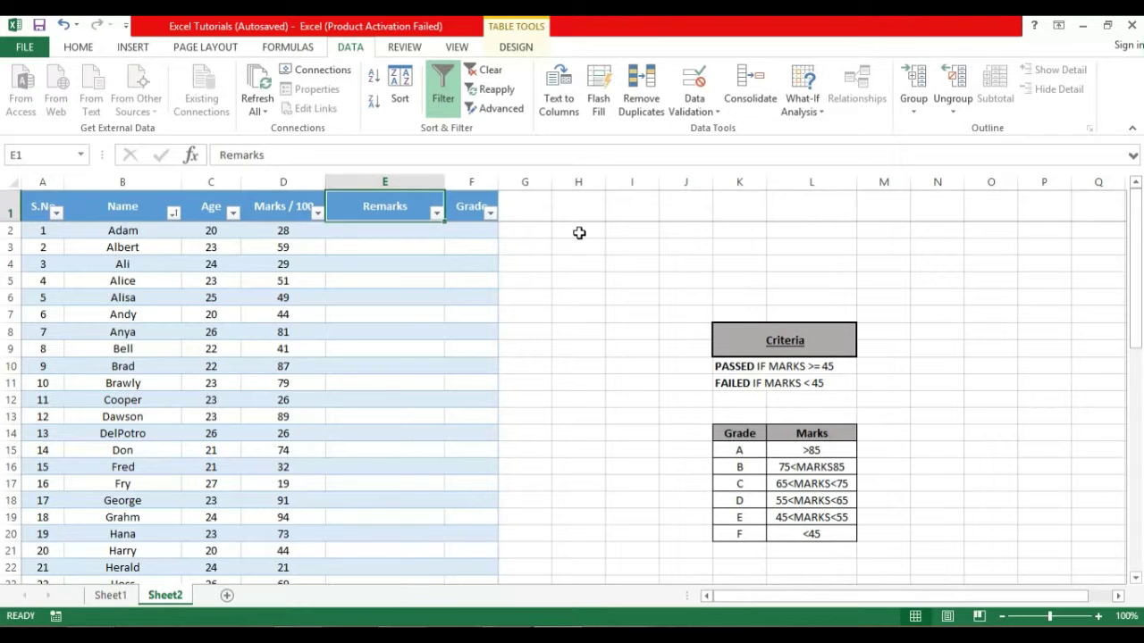
key(Up)
key(Left)
key(Down)
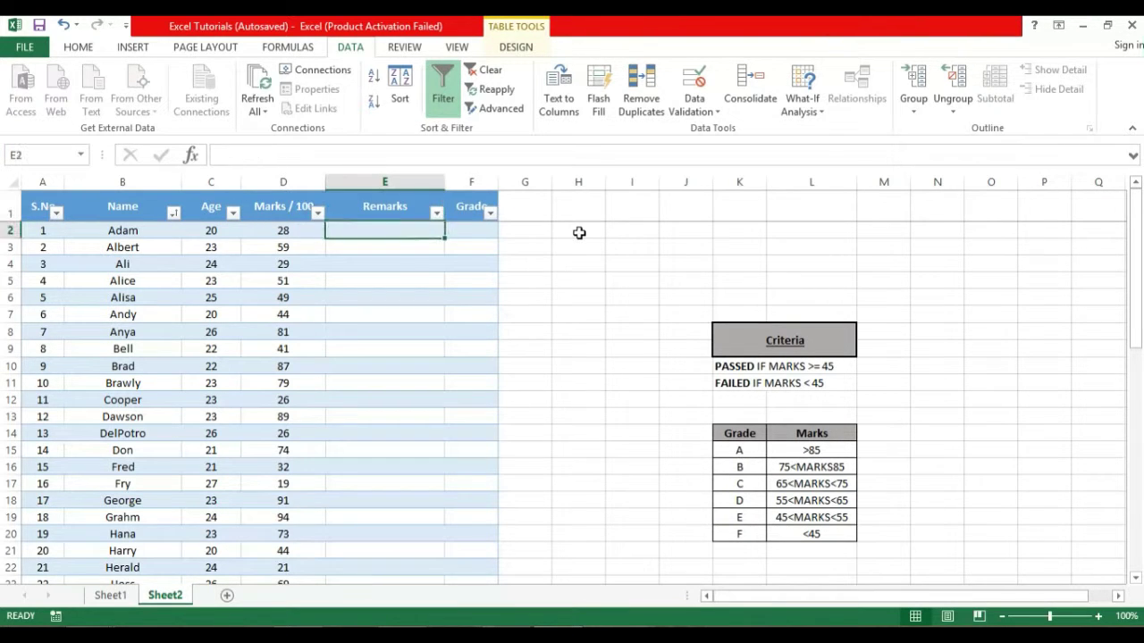
key(Right)
key(Up)
key(Left)
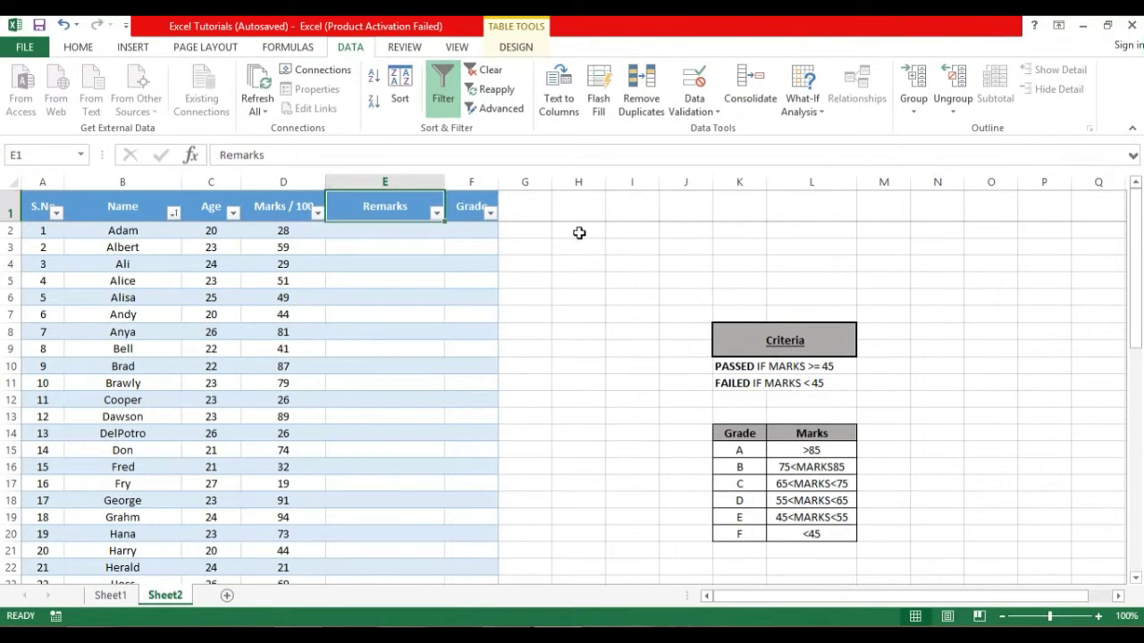
key(Down)
key(Right)
key(Up)
key(Left)
key(Down)
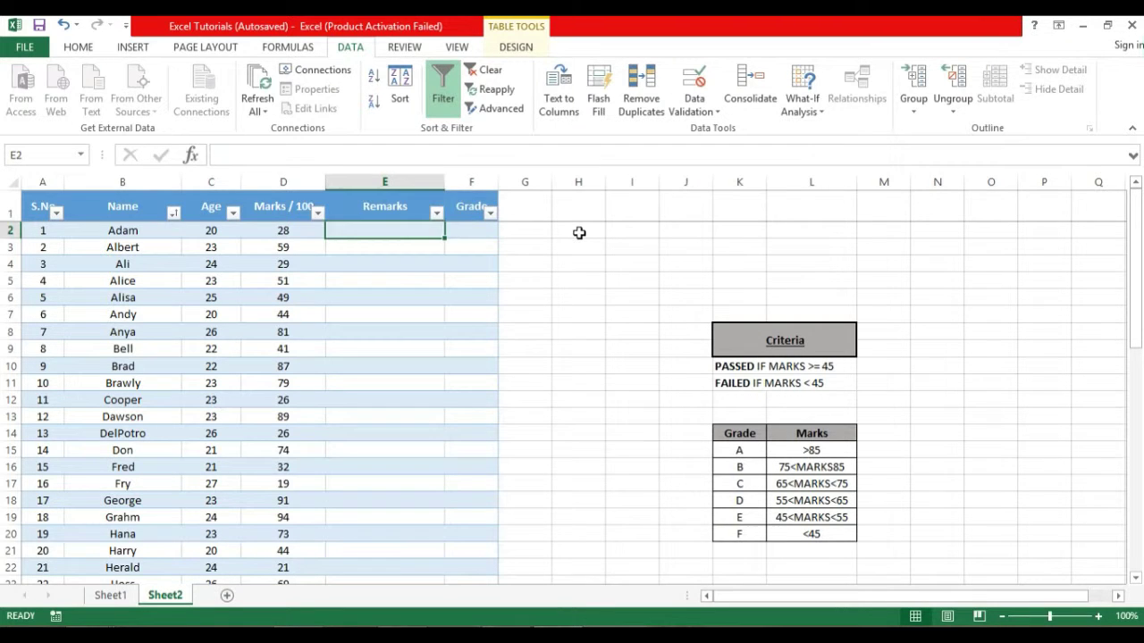
key(Right)
key(Up)
Examine the student table's column headings from S.No through Name, Age, Marks / 100 and Remarks to Grade
key(Left)
key(Left)
key(Left)
key(Left)
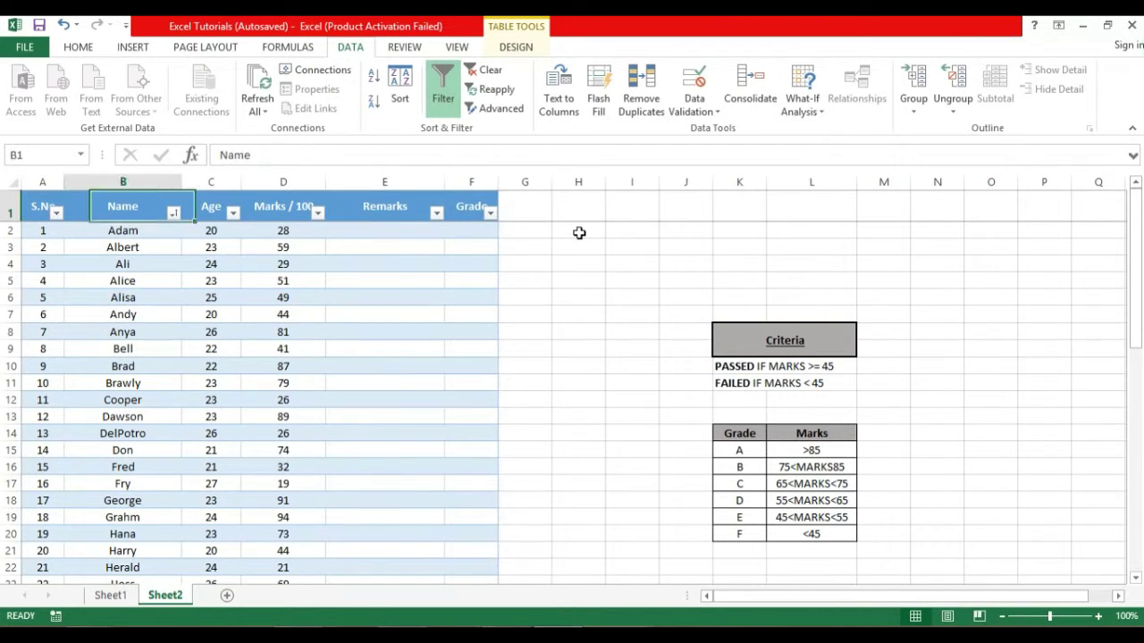
key(Left)
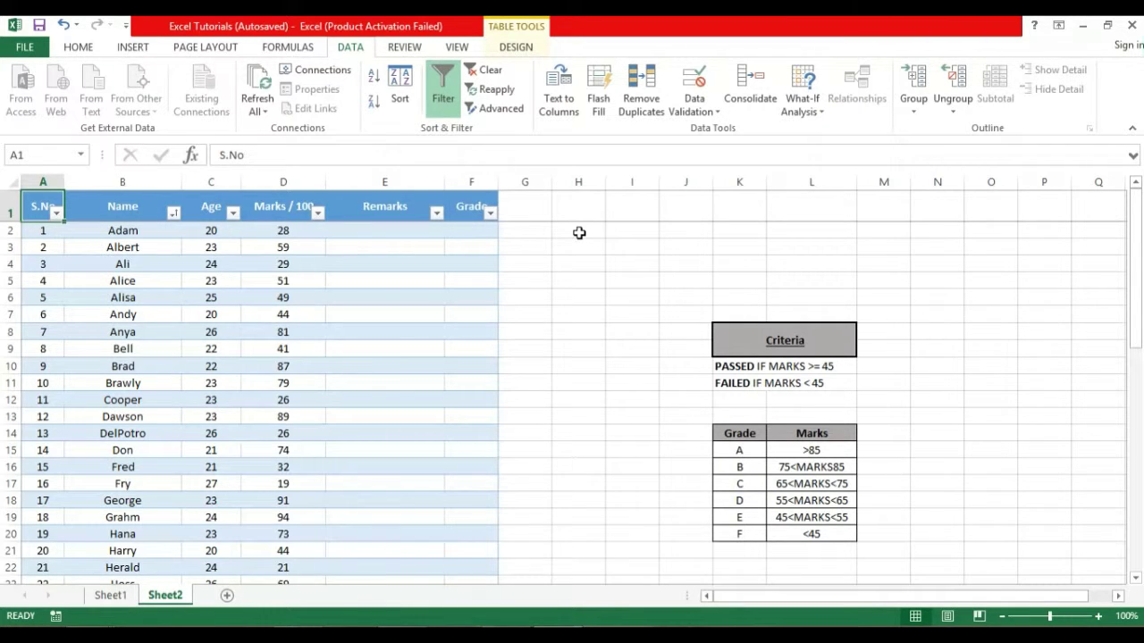
key(Down)
key(Up)
key(Right)
key(Down)
key(Up)
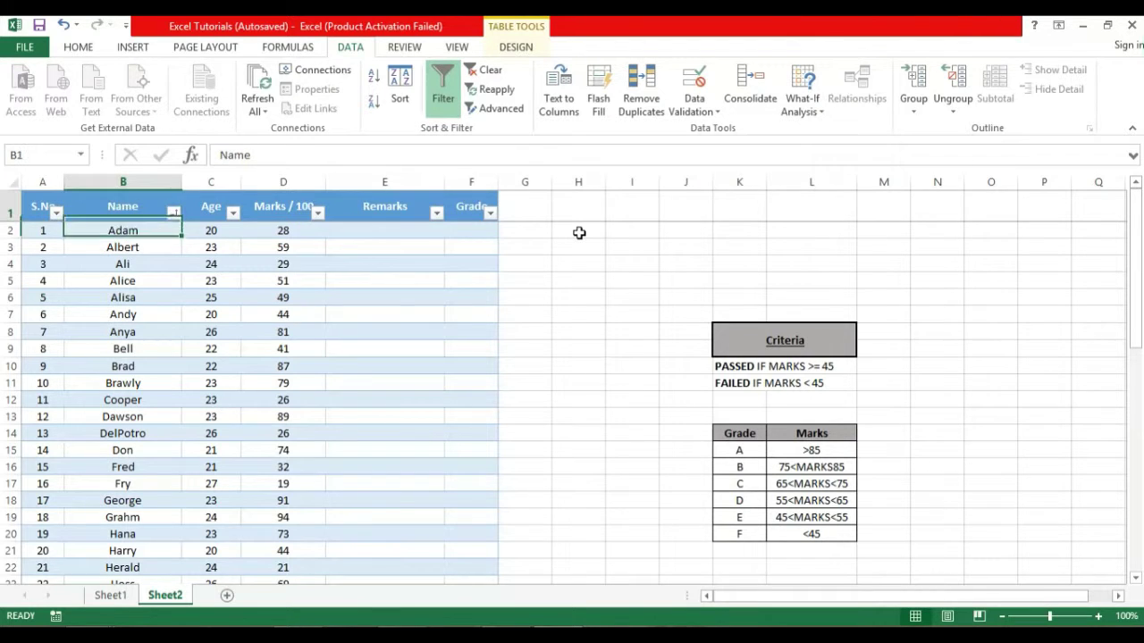
key(Right)
key(Right)
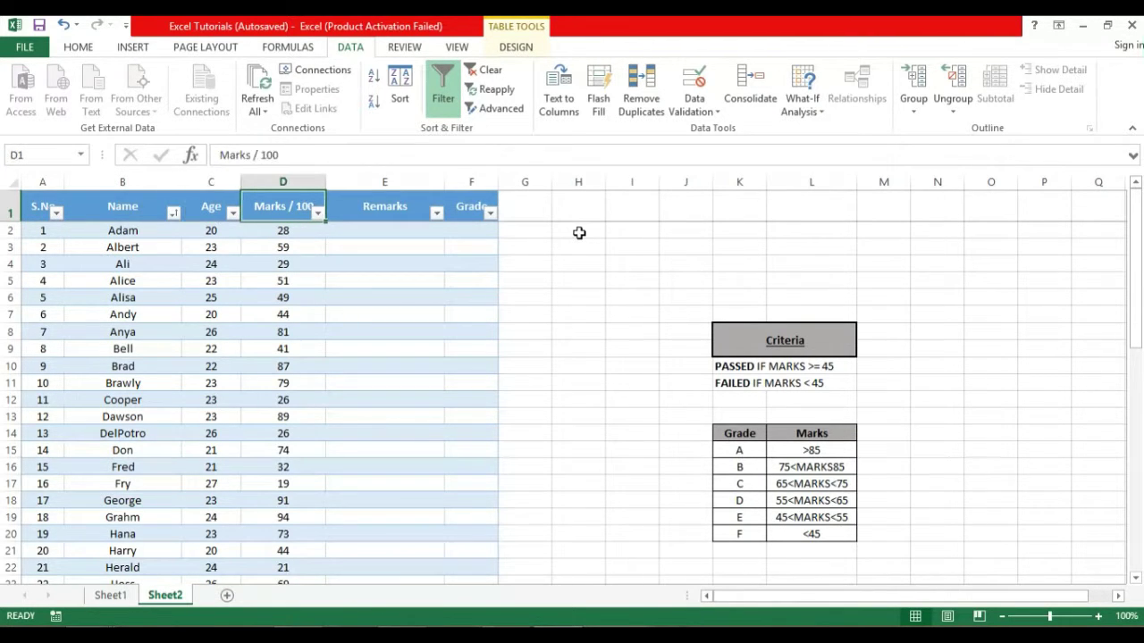
key(Right)
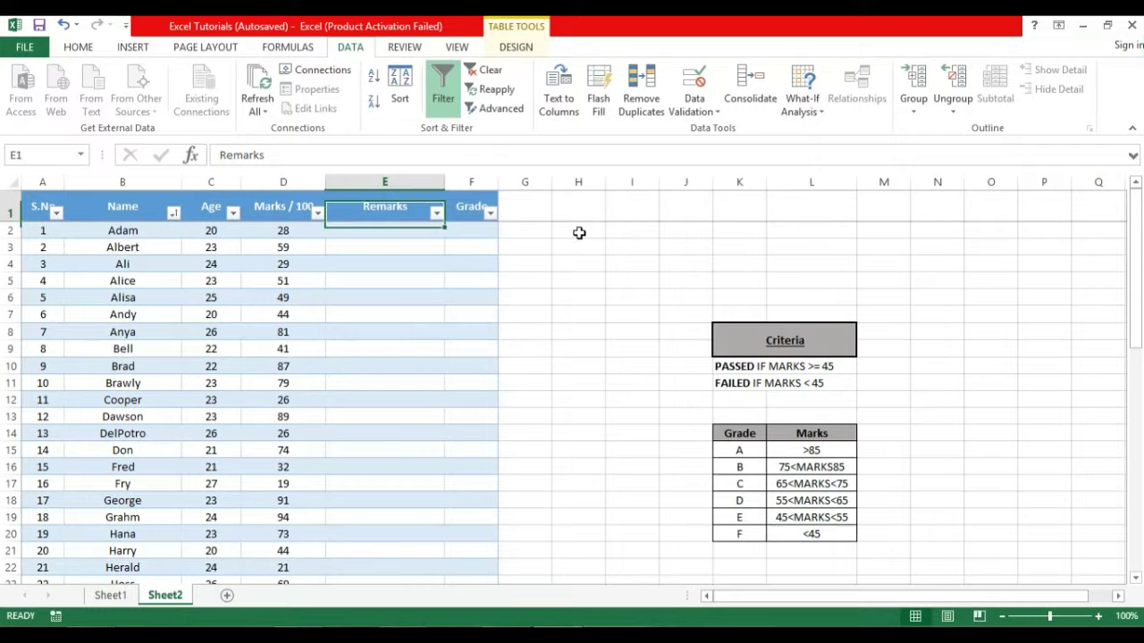
key(Right)
key(Right)
key(Left)
key(Down)
key(Down)
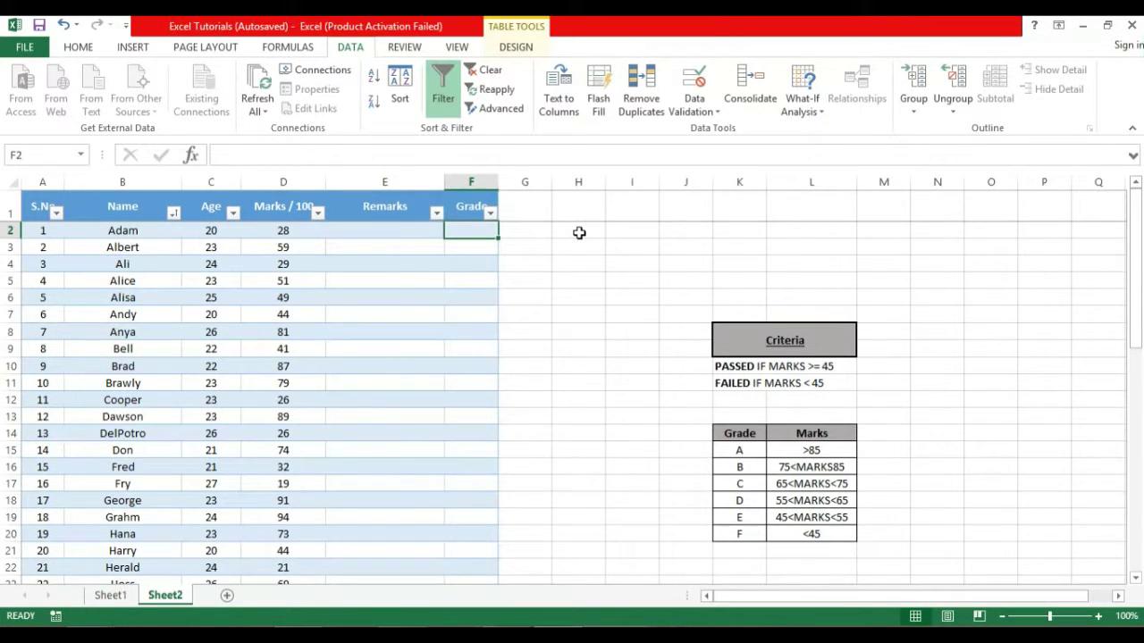
key(Right)
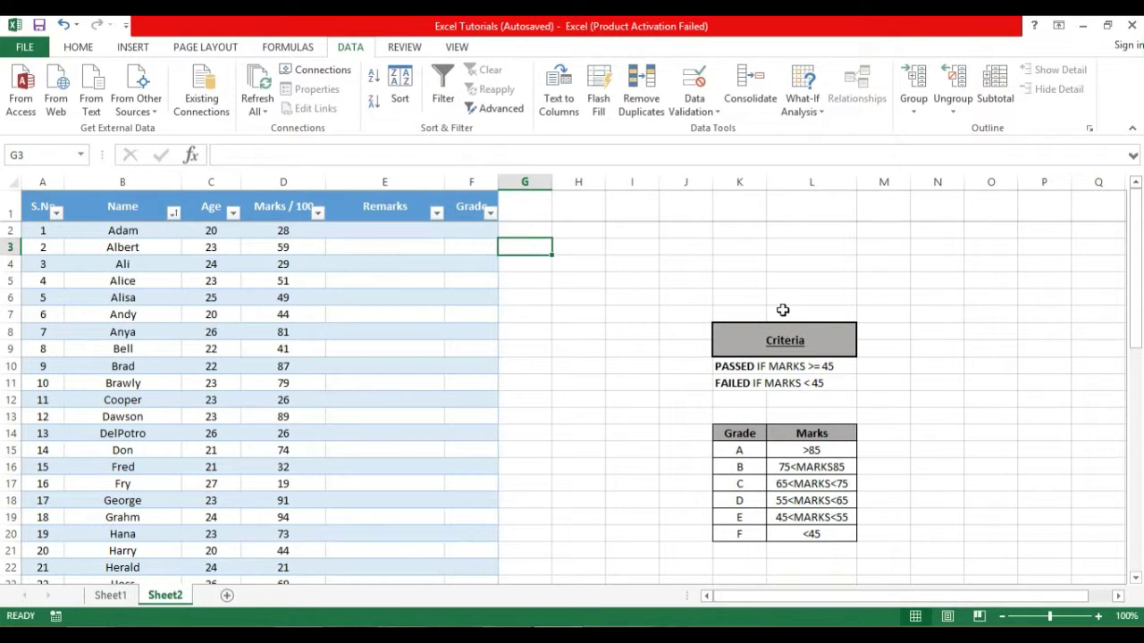
Examine the pass/fail Criteria block and the Grade and Marks table beside the student table
drag(783, 333, 786, 384)
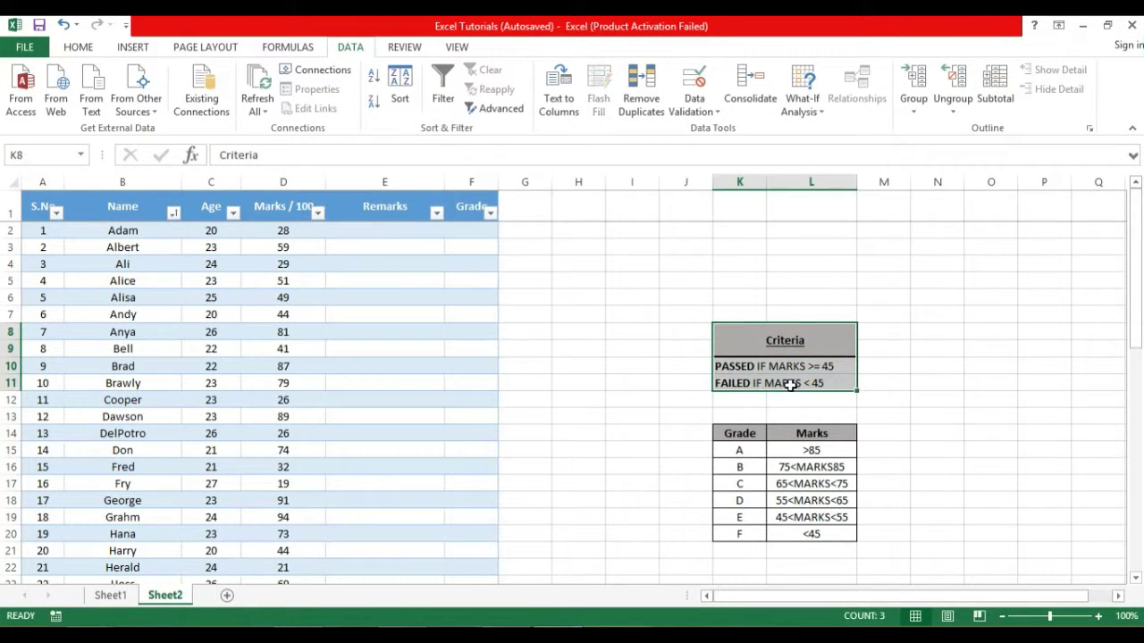
click(788, 383)
click(784, 345)
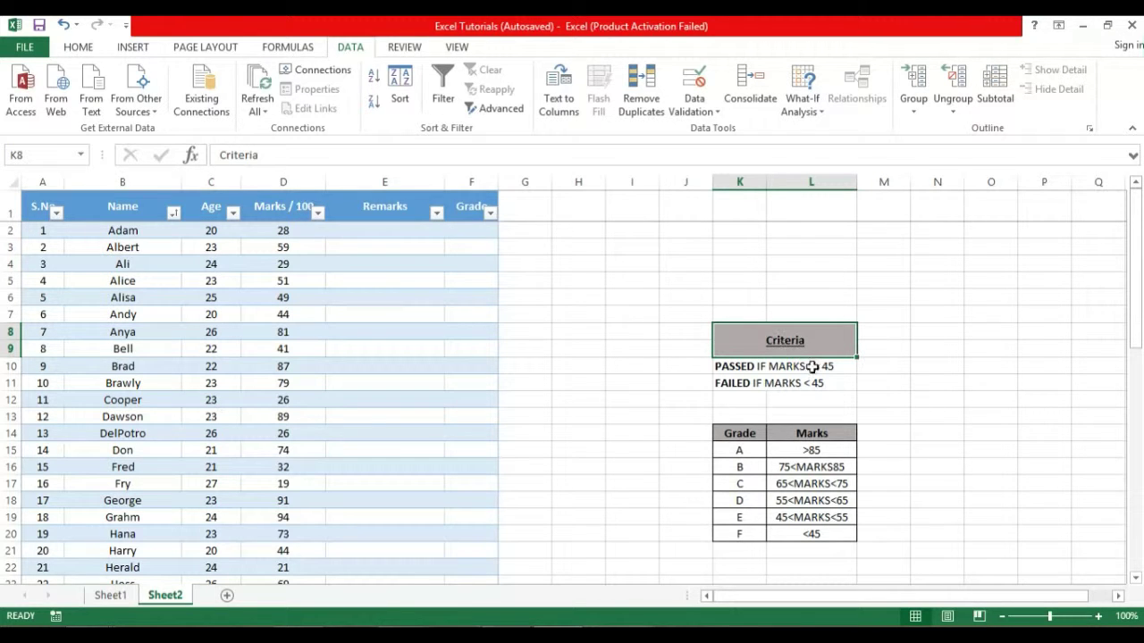
click(815, 367)
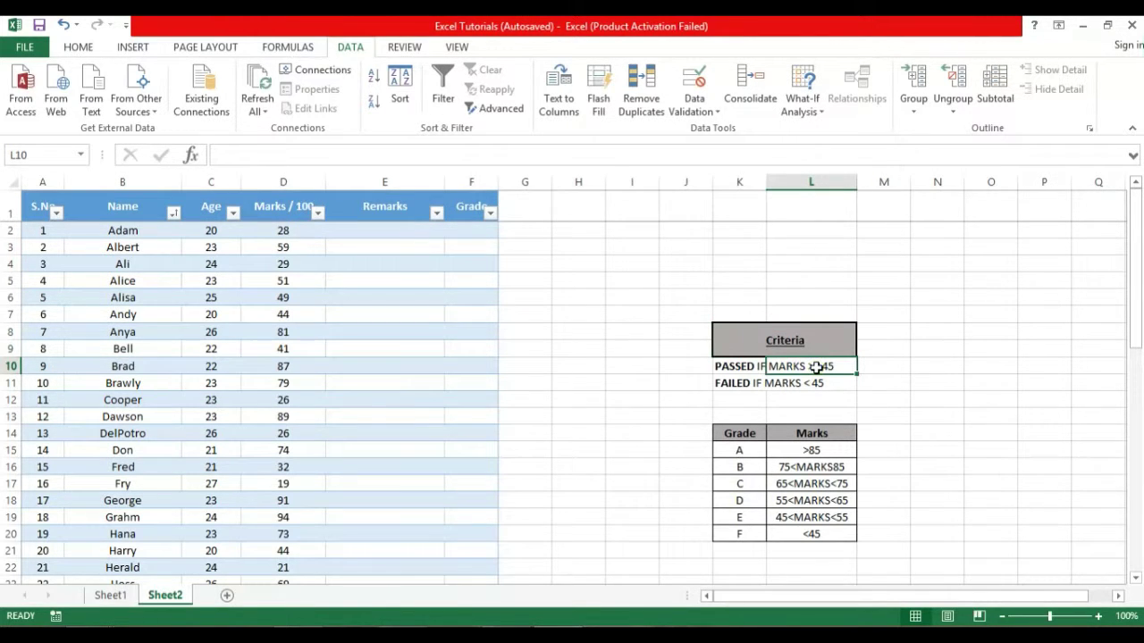
click(802, 341)
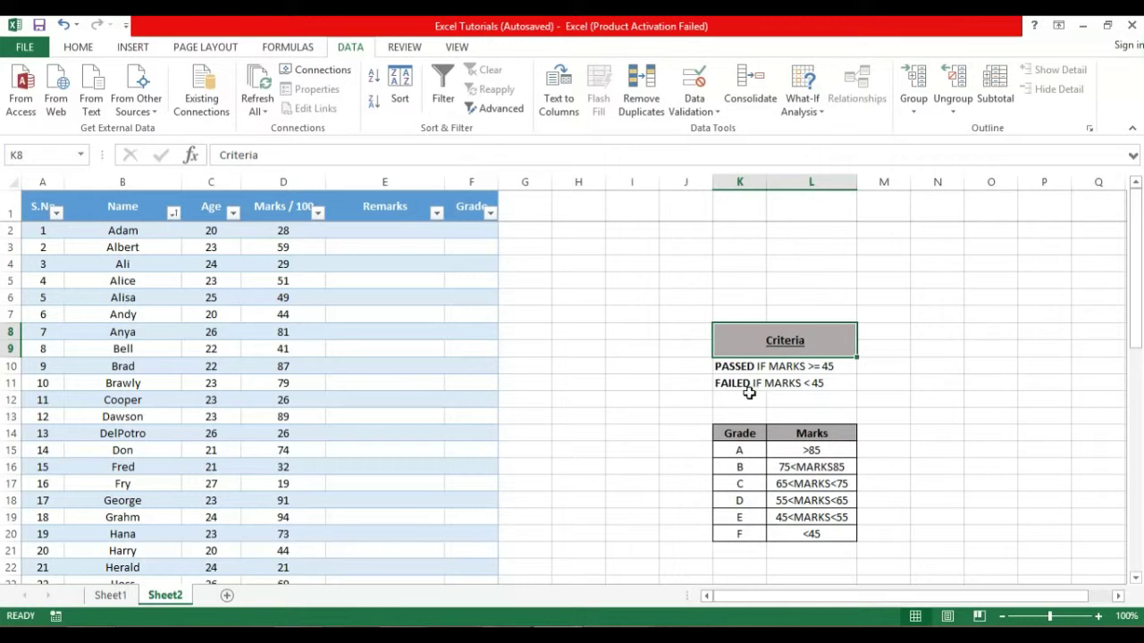
drag(741, 433, 811, 531)
click(752, 450)
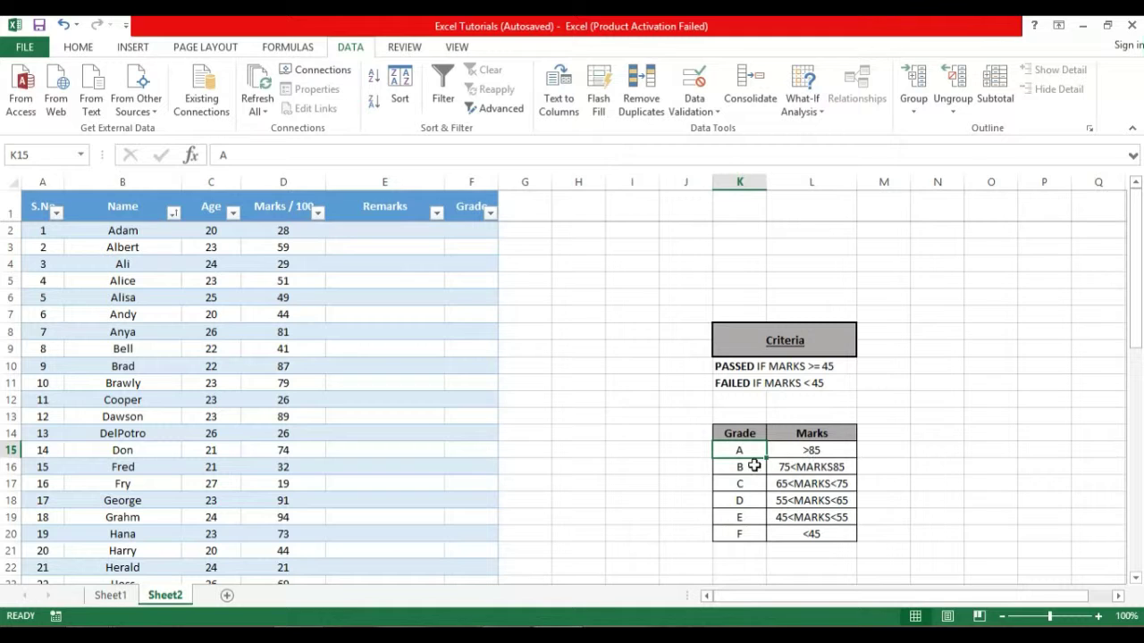
drag(754, 482, 754, 466)
click(753, 465)
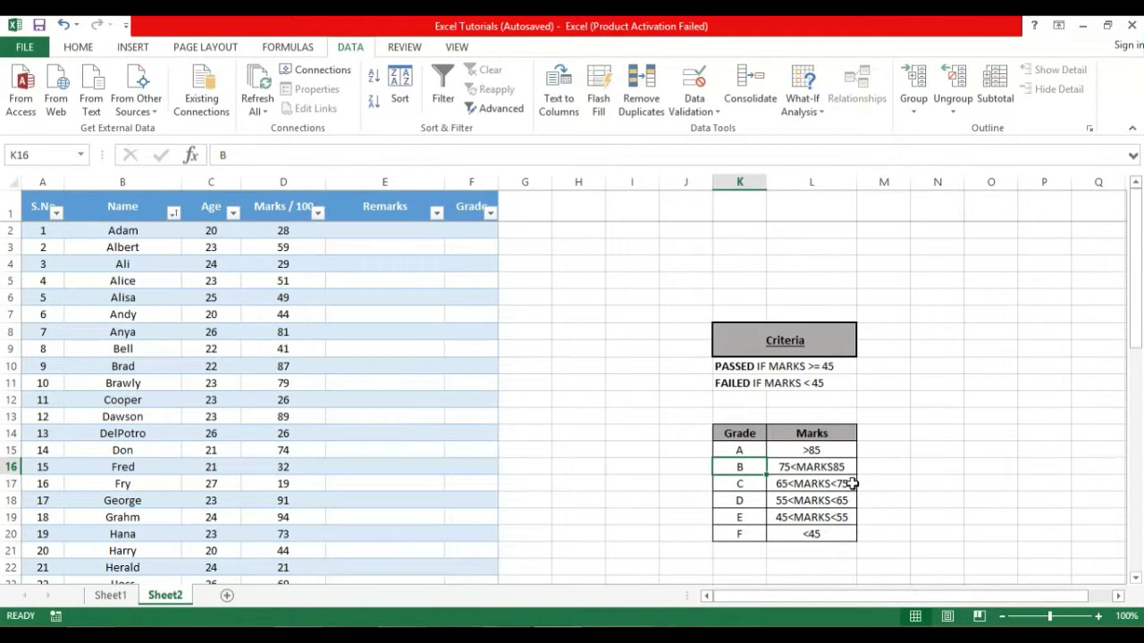
click(746, 534)
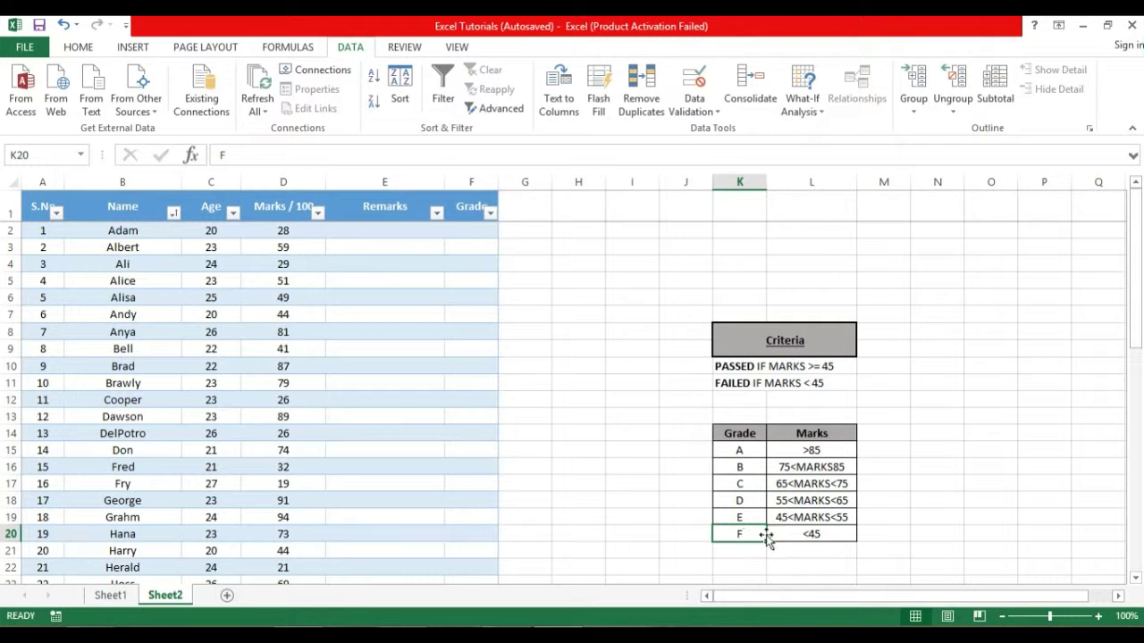
click(785, 534)
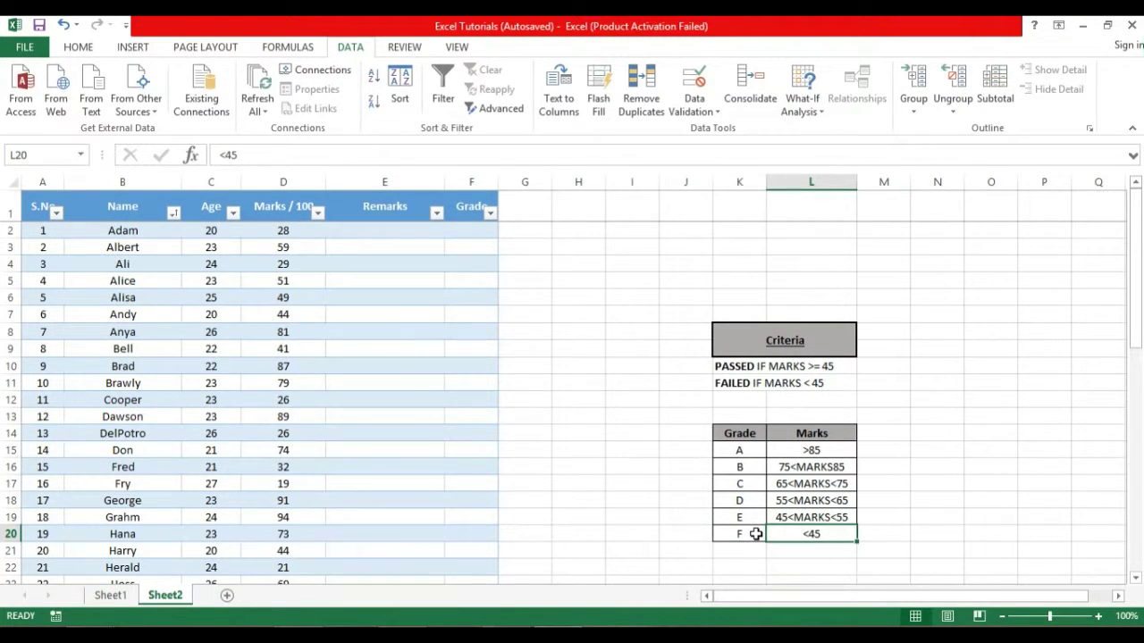
click(630, 433)
click(572, 417)
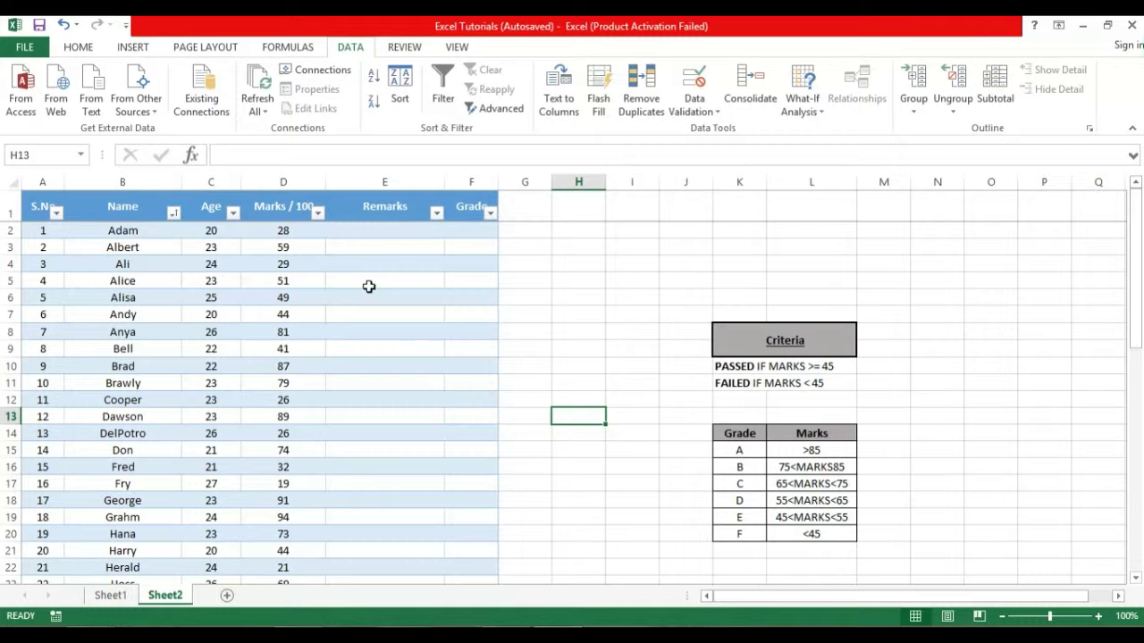
click(373, 235)
click(375, 259)
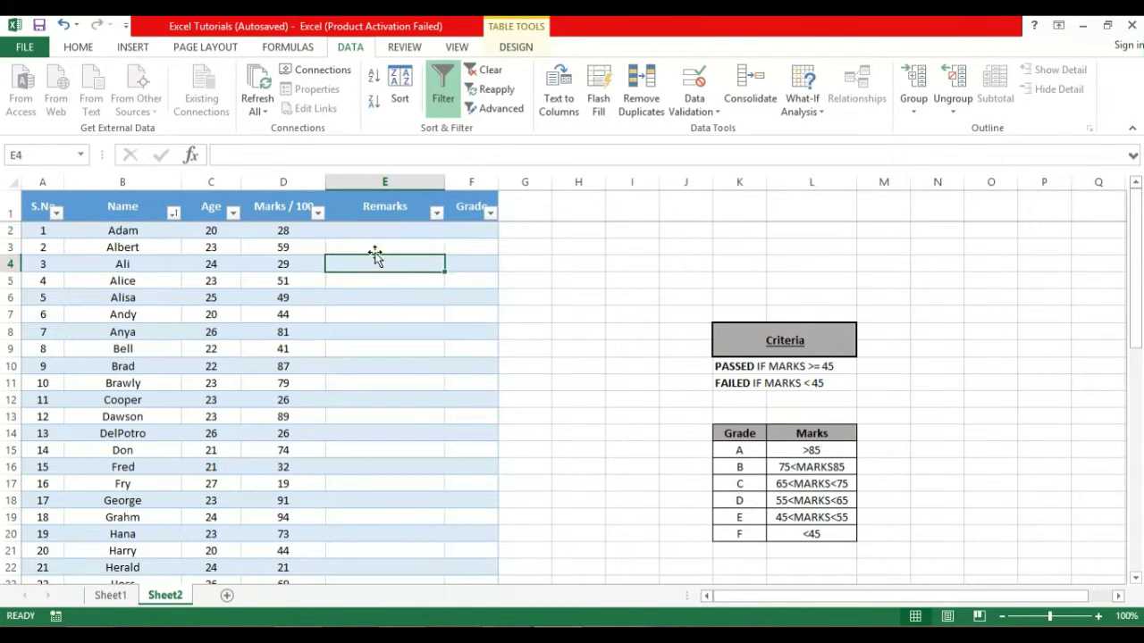
mouse_move(375, 231)
mouse_down()
mouse_move(375, 248)
mouse_move(373, 234)
mouse_up()
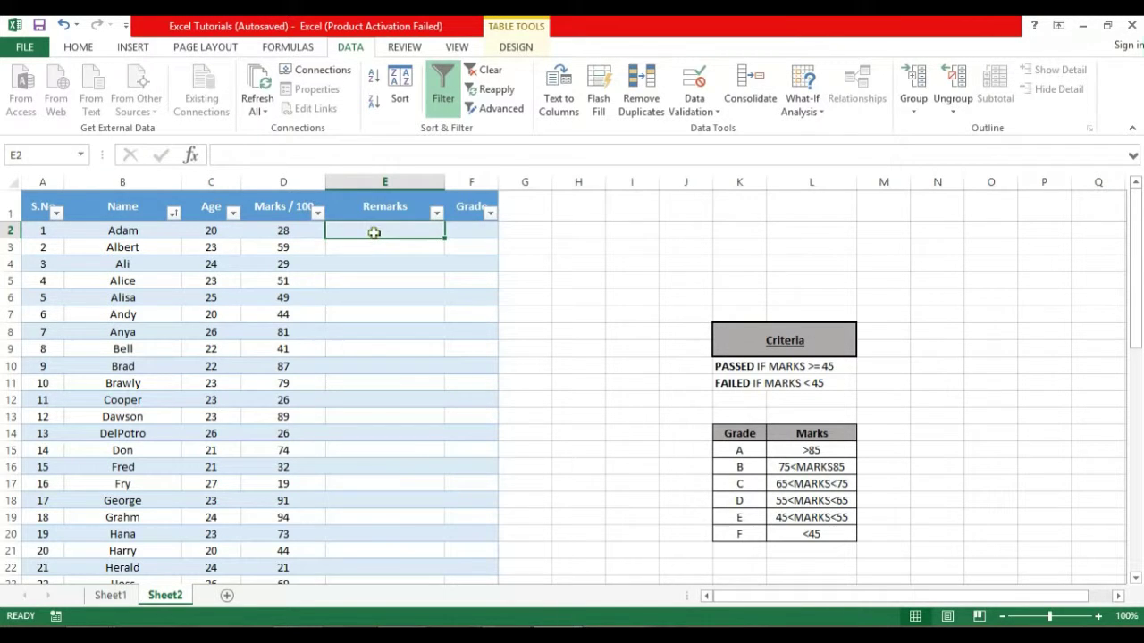
click(373, 245)
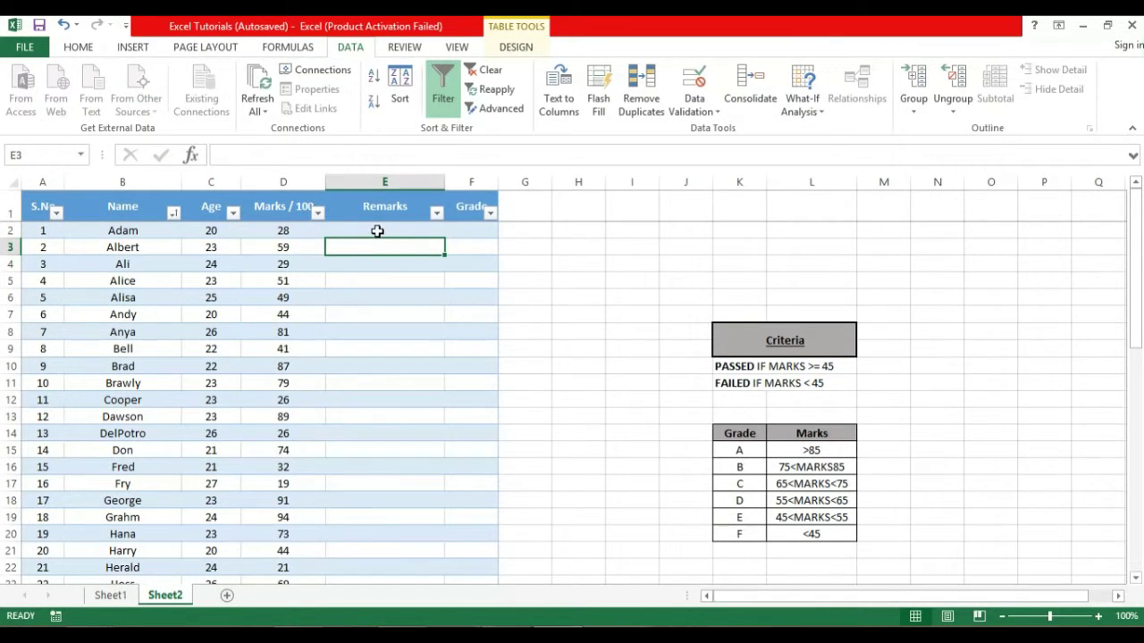
drag(721, 434, 821, 531)
drag(745, 340, 760, 396)
click(584, 265)
click(408, 234)
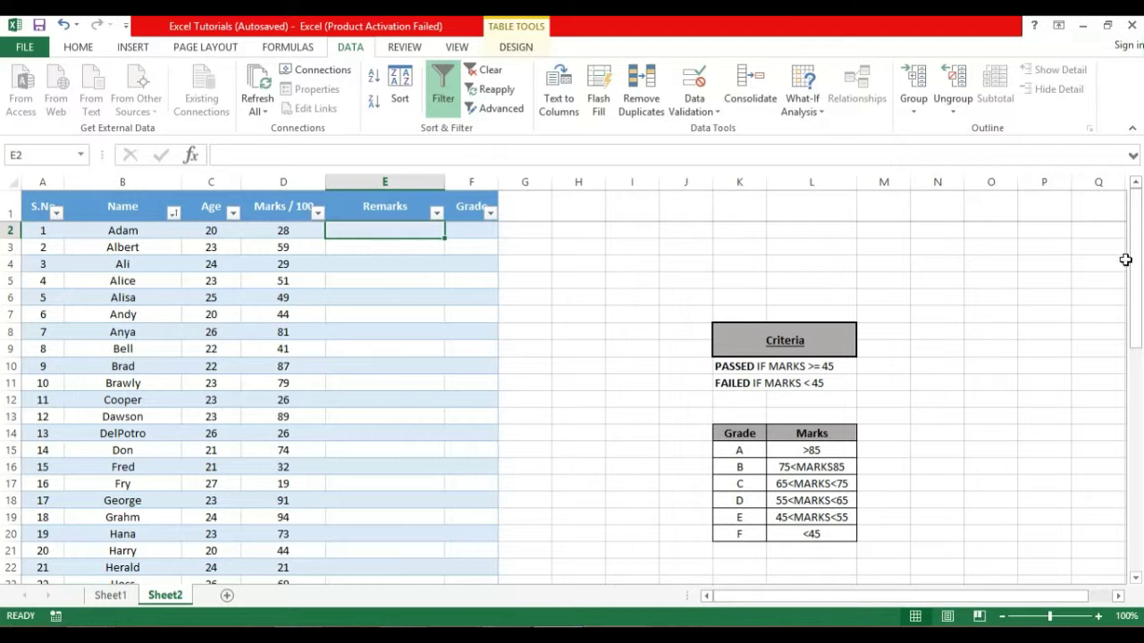
drag(1138, 266, 1139, 227)
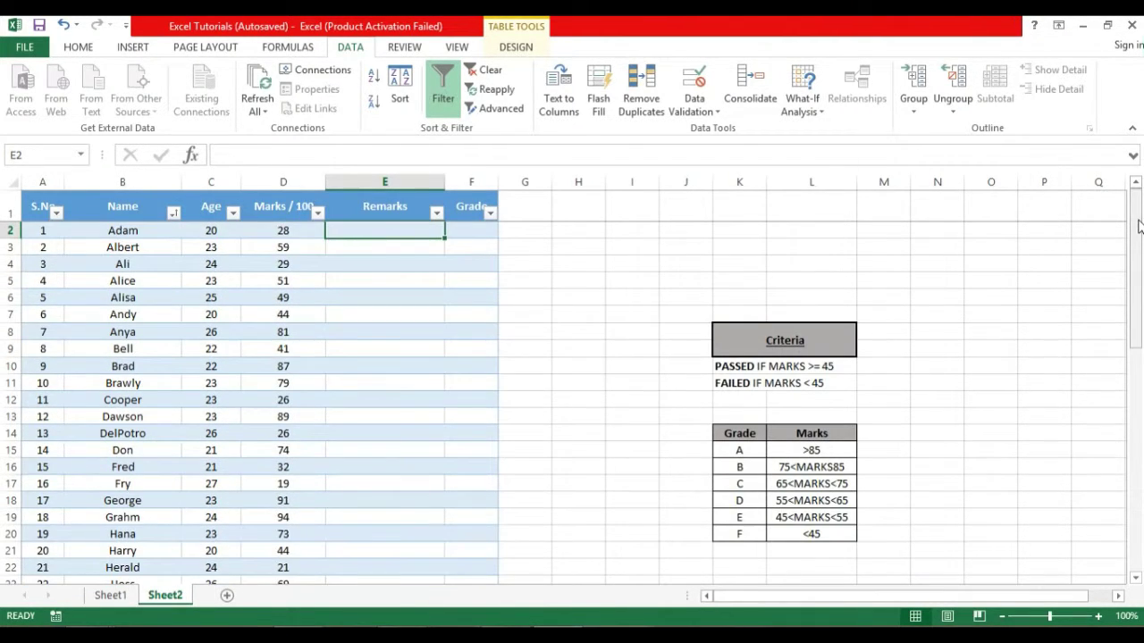
click(419, 246)
click(394, 310)
click(389, 398)
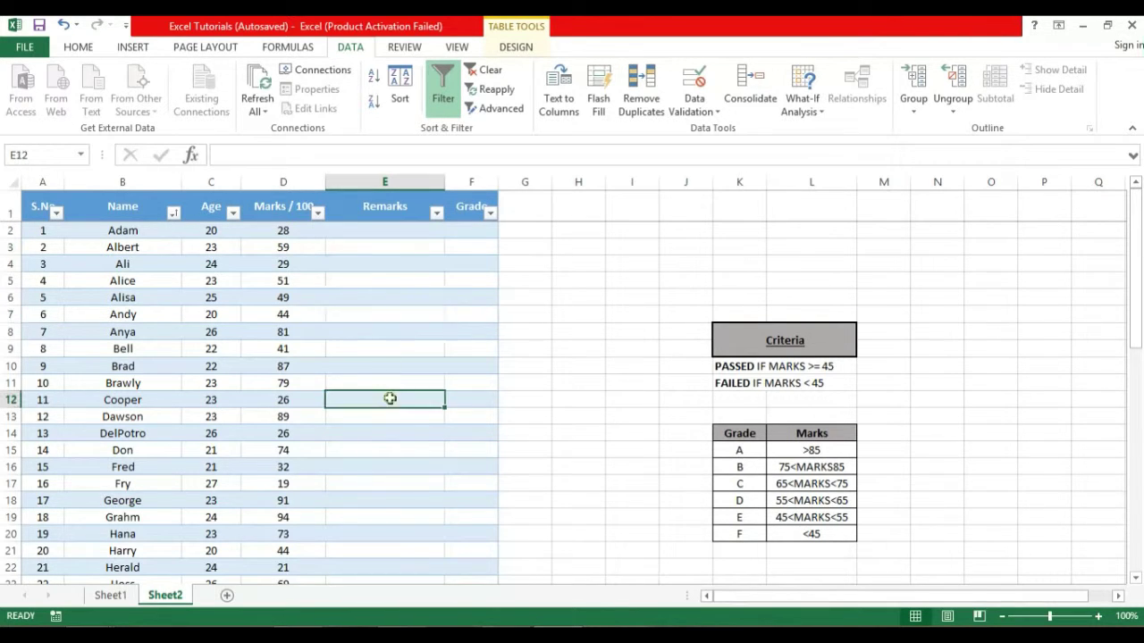
click(373, 231)
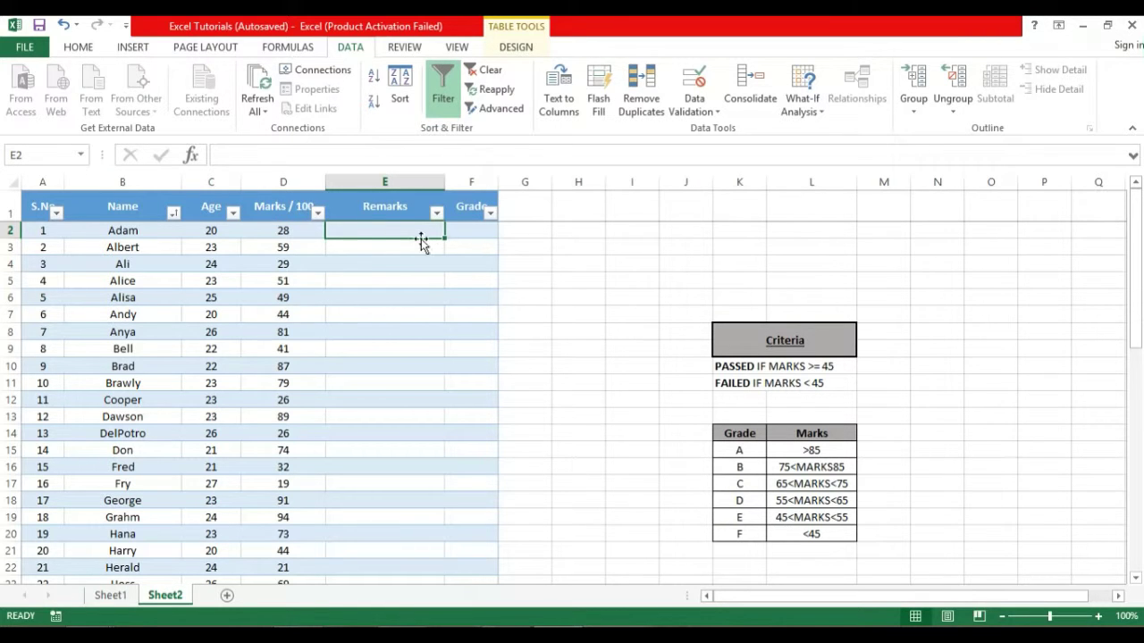
click(386, 246)
click(384, 231)
click(470, 184)
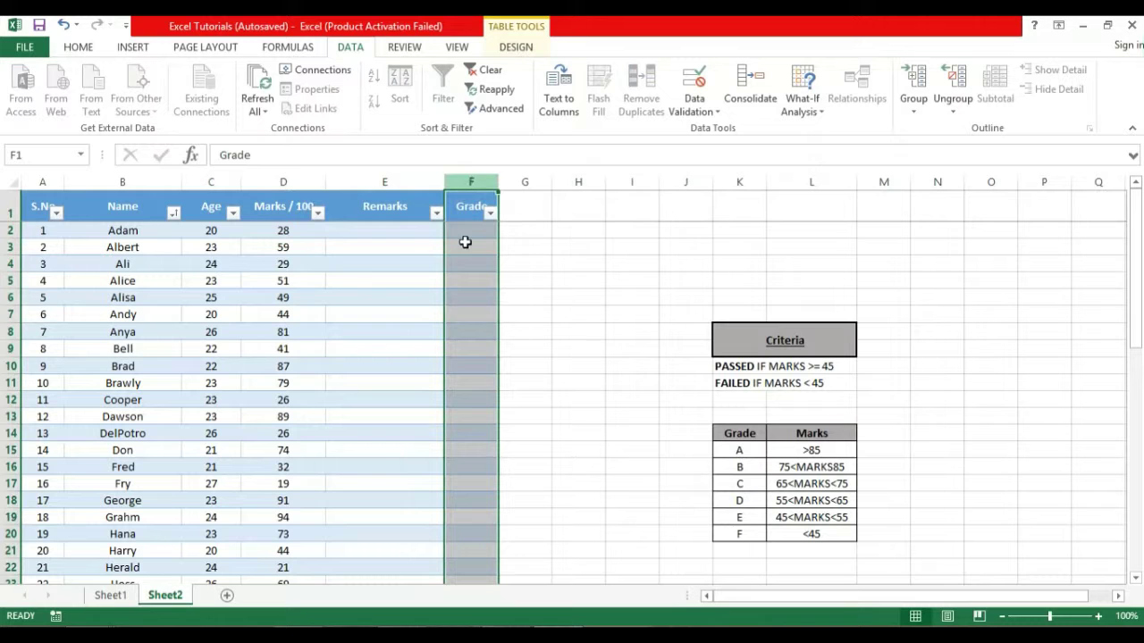
click(464, 245)
click(471, 230)
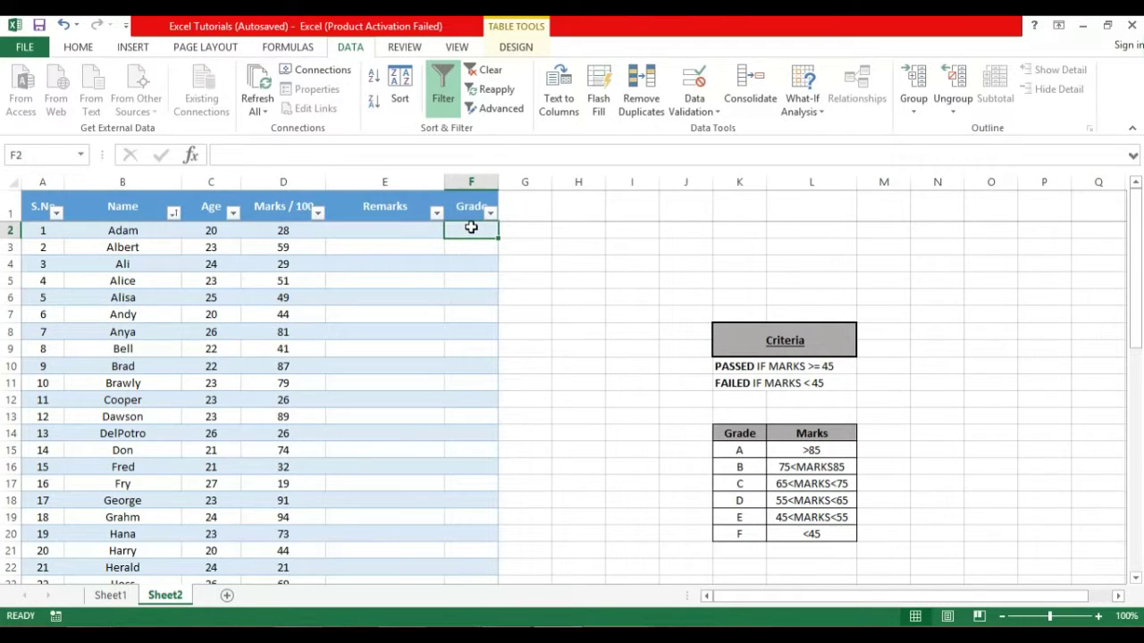
click(384, 231)
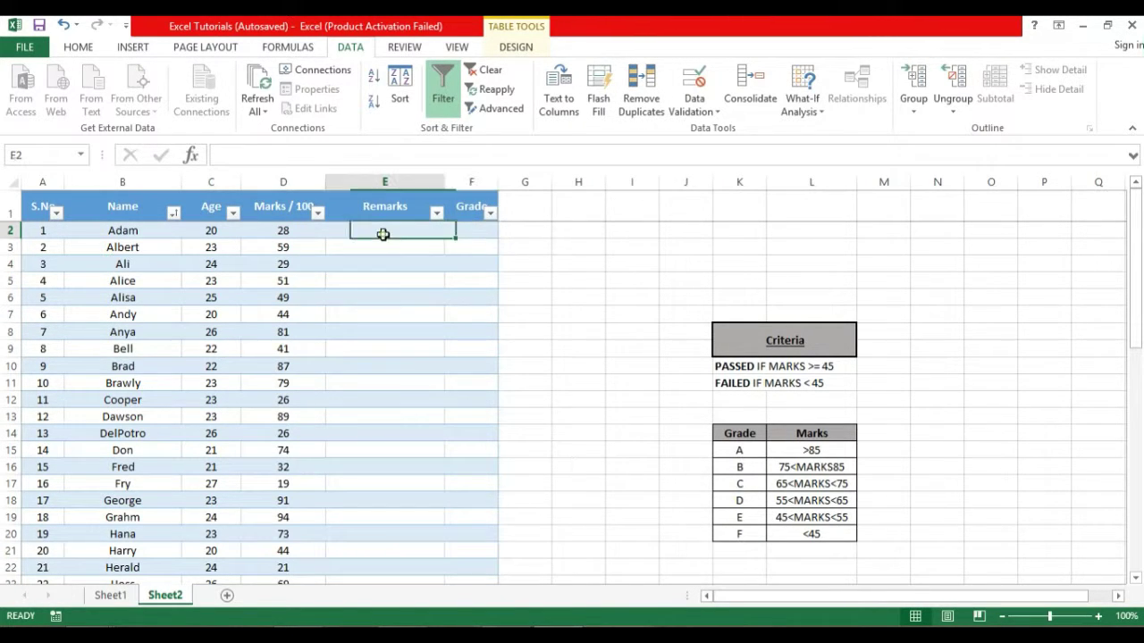
click(462, 229)
click(385, 231)
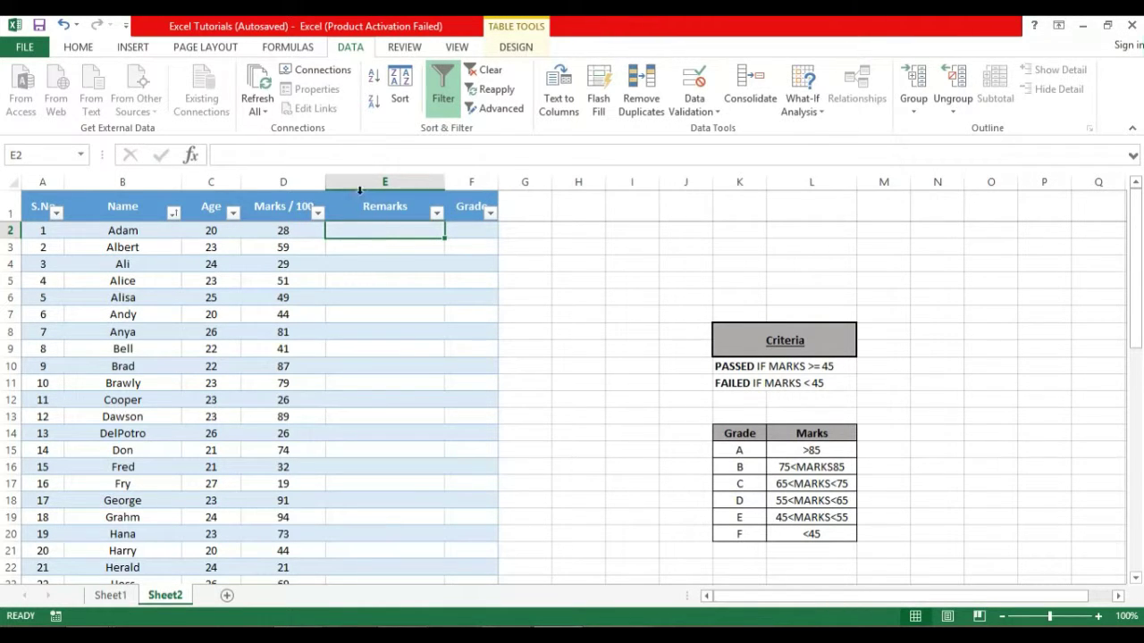
click(347, 157)
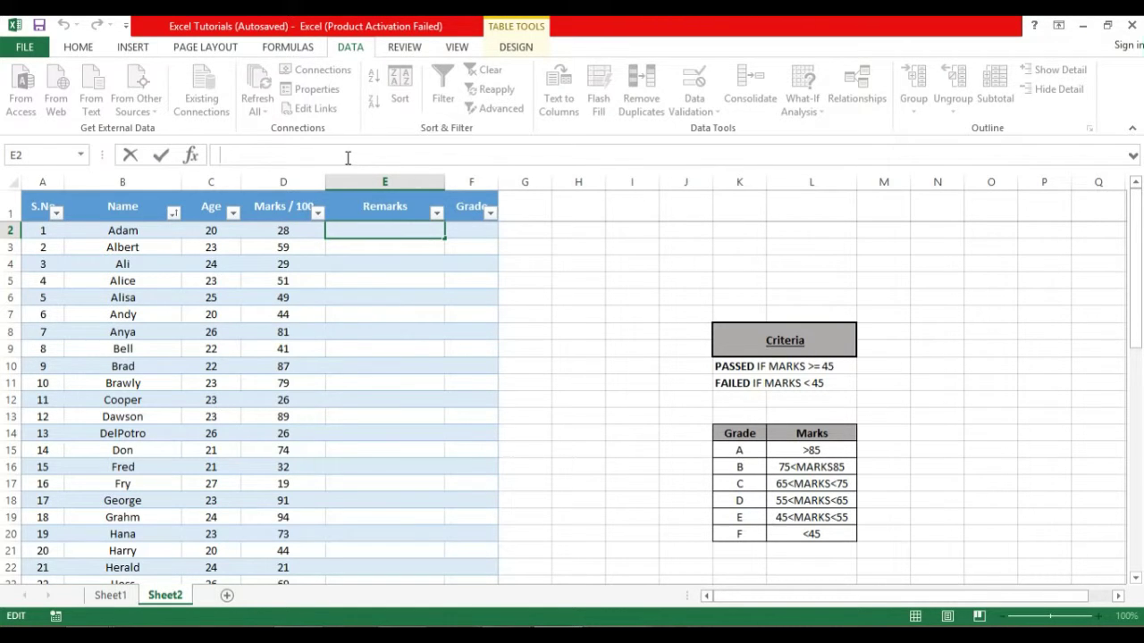
text(=)
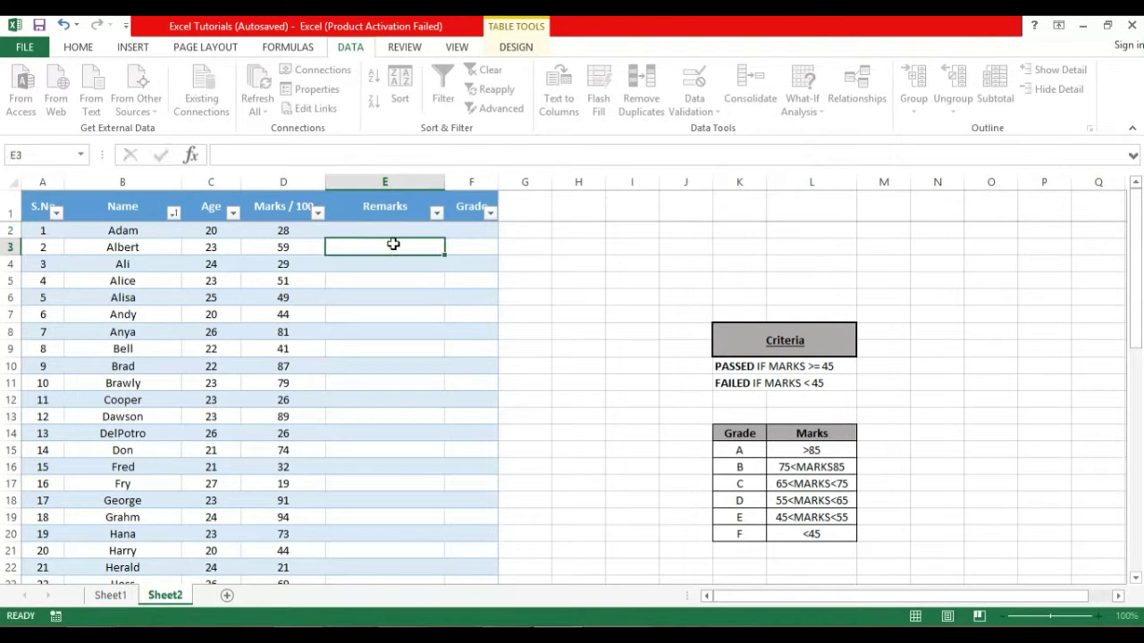
key(Escape)
Start the Remarks formula in E2 as =IF(D2>=45,""), testing Marks against 45 with empty quotes as the true value
text(=)
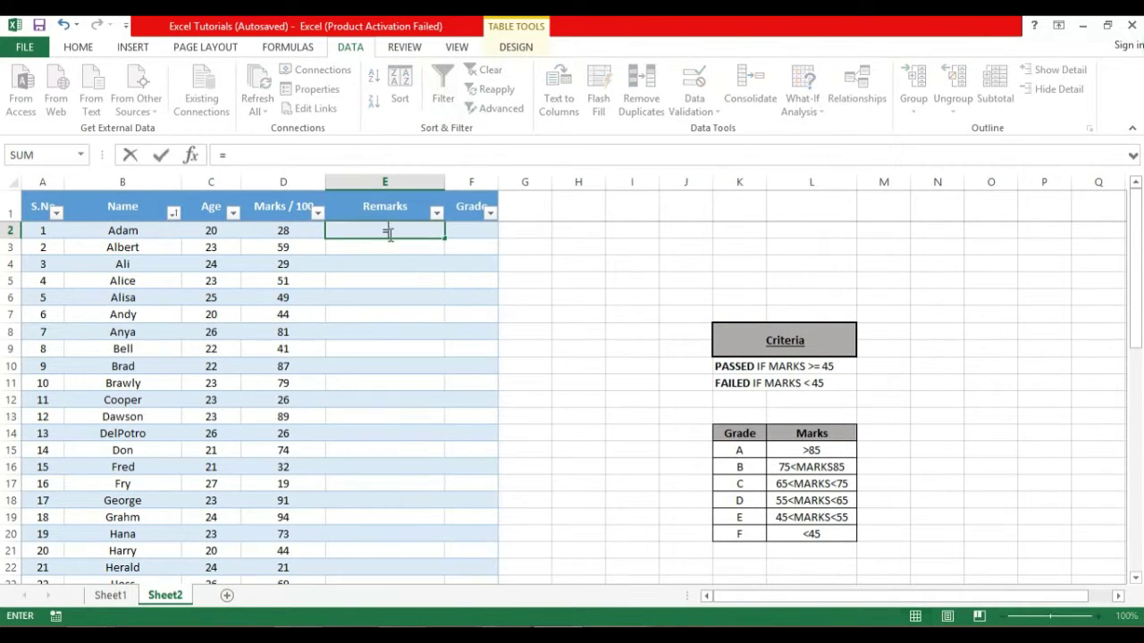
text(if)
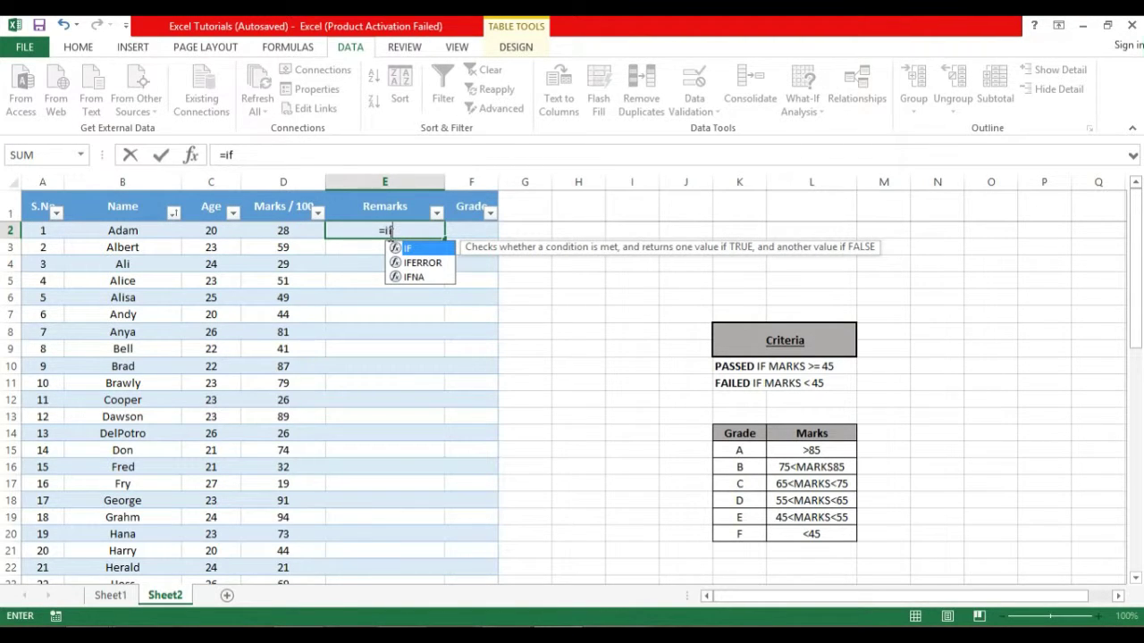
text(()
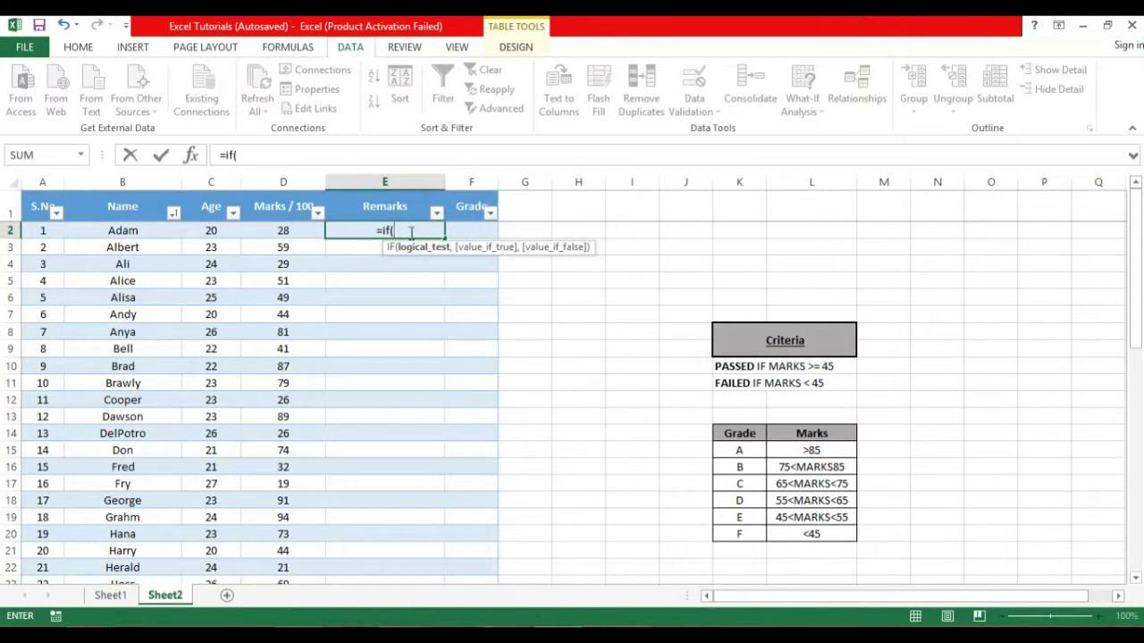
text(d2)
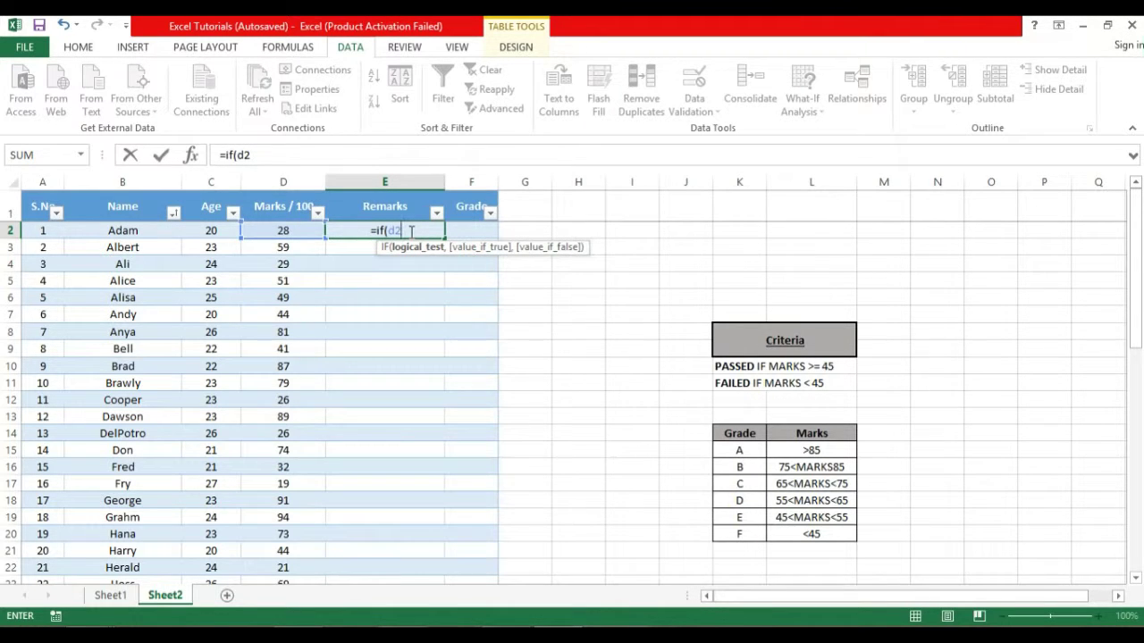
text(>=)
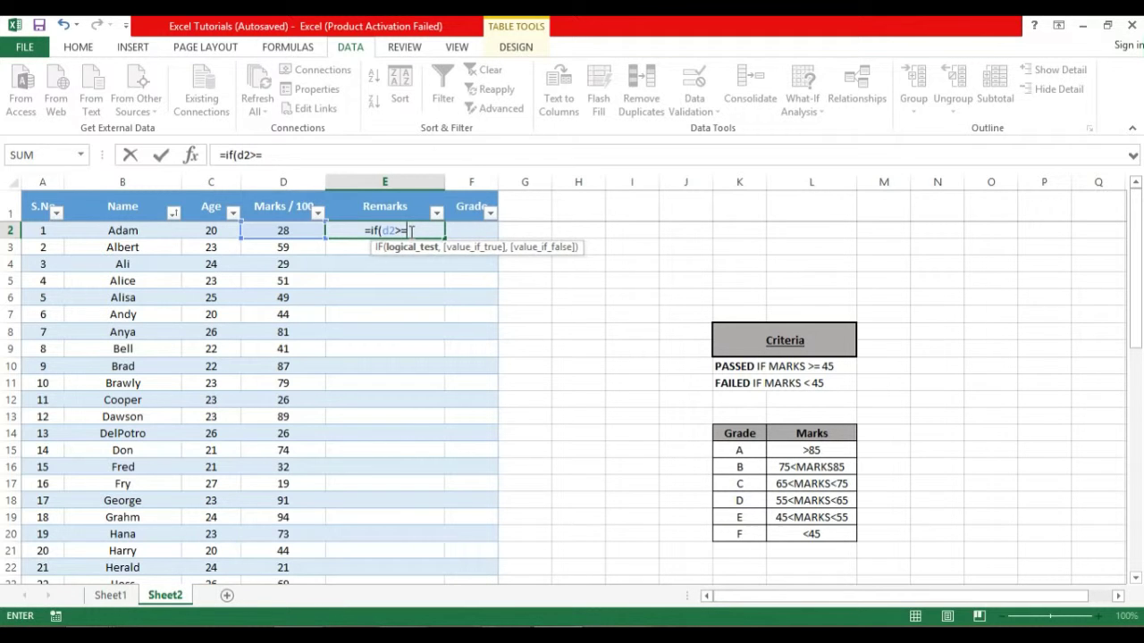
text(45,)
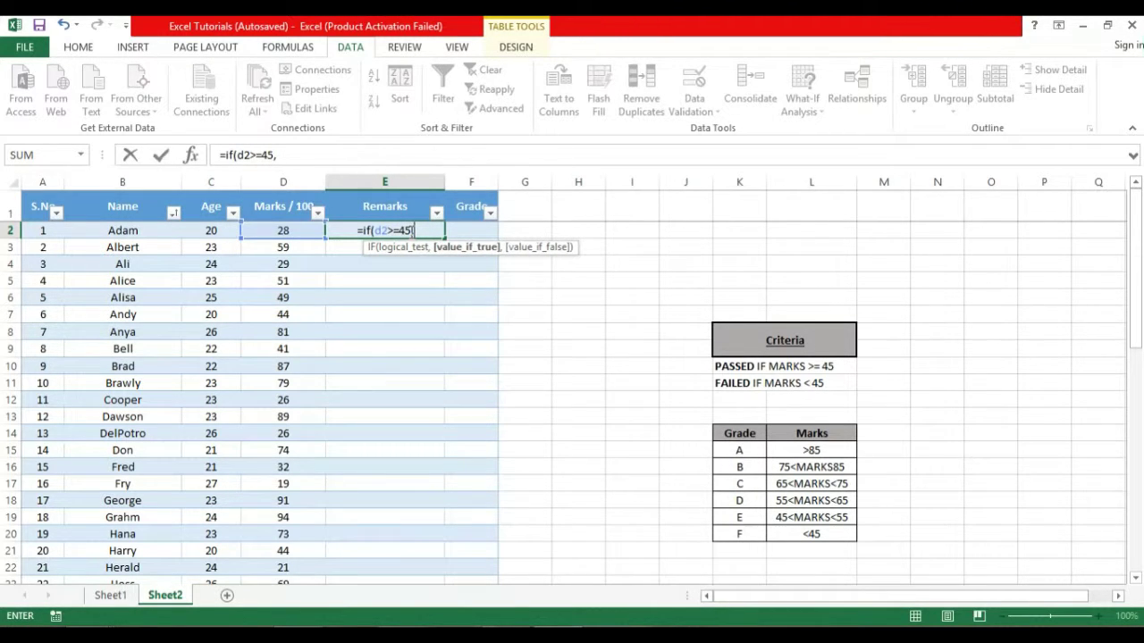
text("")
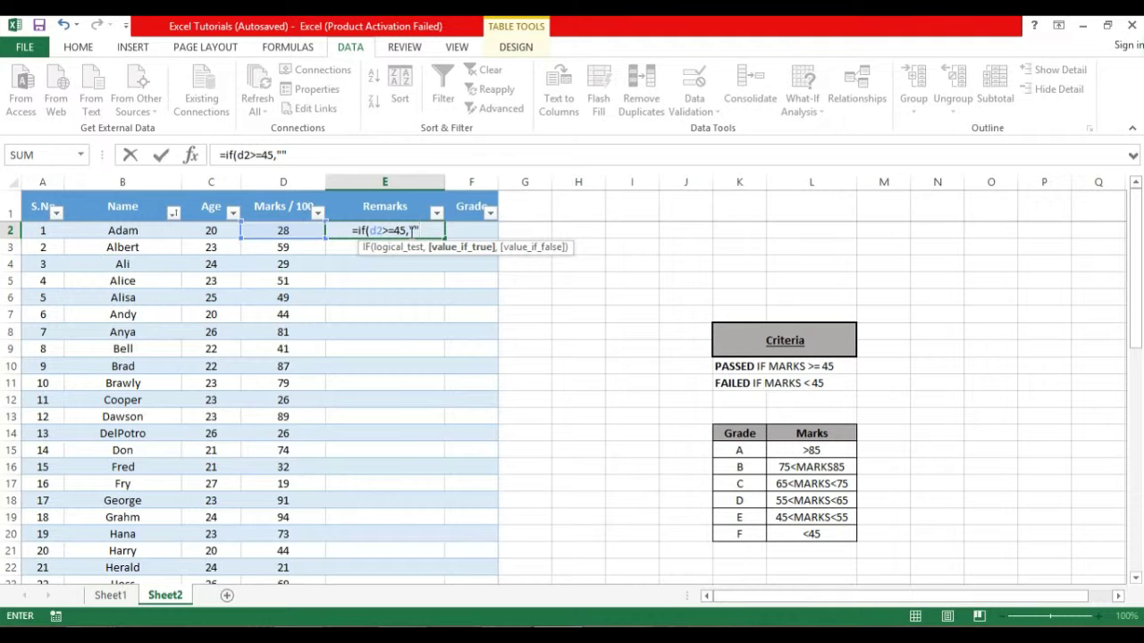
key(Left)
click(409, 231)
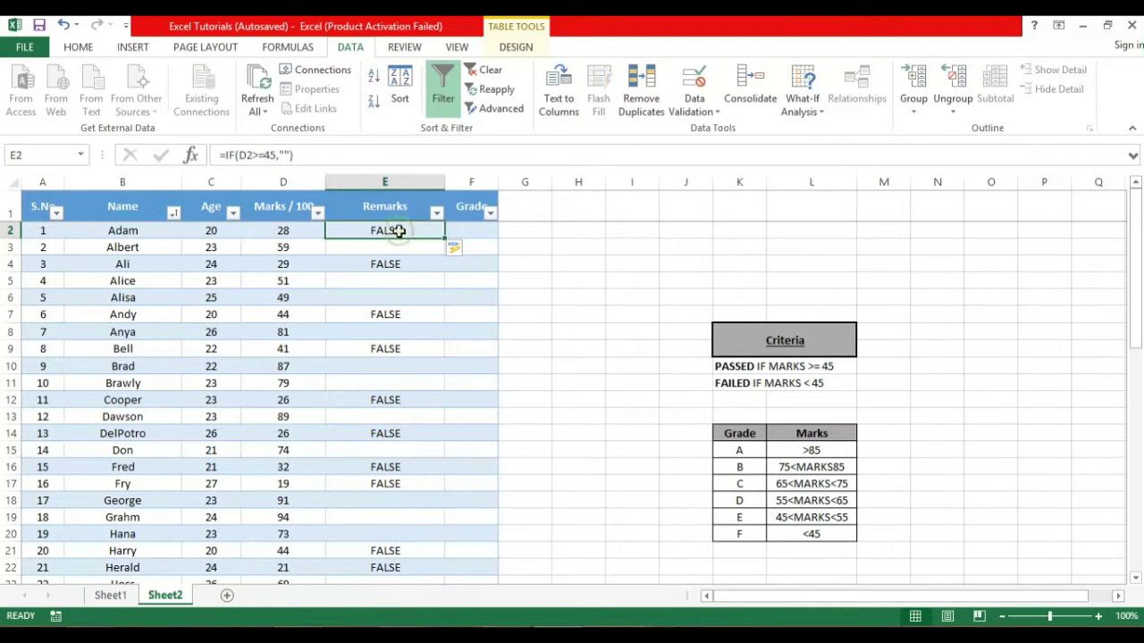
Complete the E2 formula as =IF(D2>=45,"PASSED","FAILED") so that it fills the Remarks column
click(285, 155)
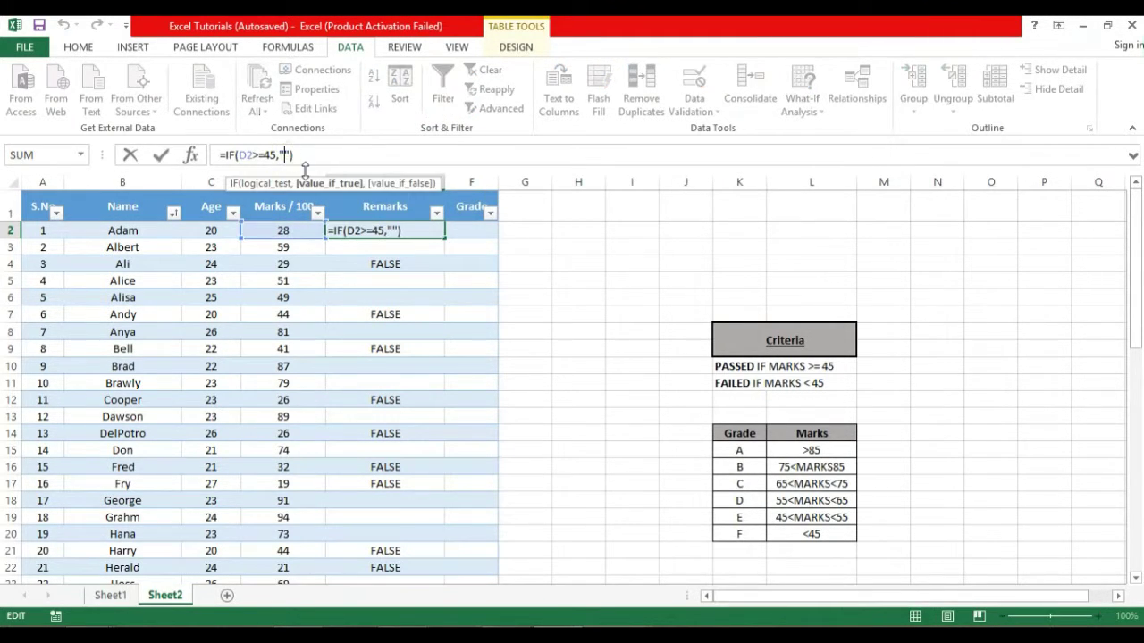
text(PASSED)
text(,")
text(FAISE)
key(BackSpace)
key(BackSpace)
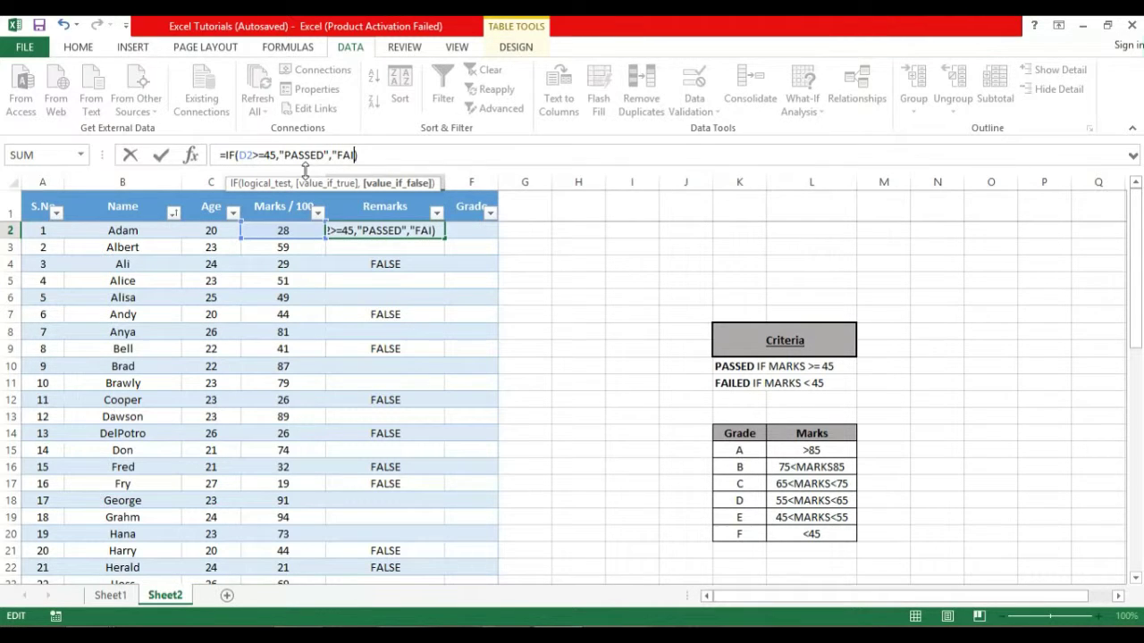
text(LED)
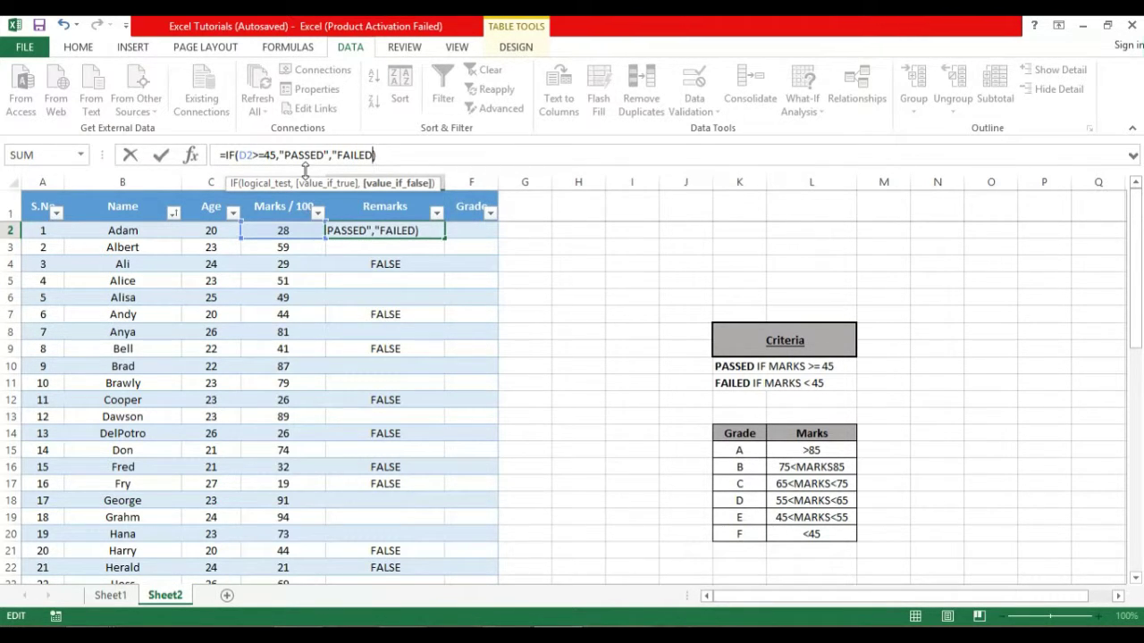
text())
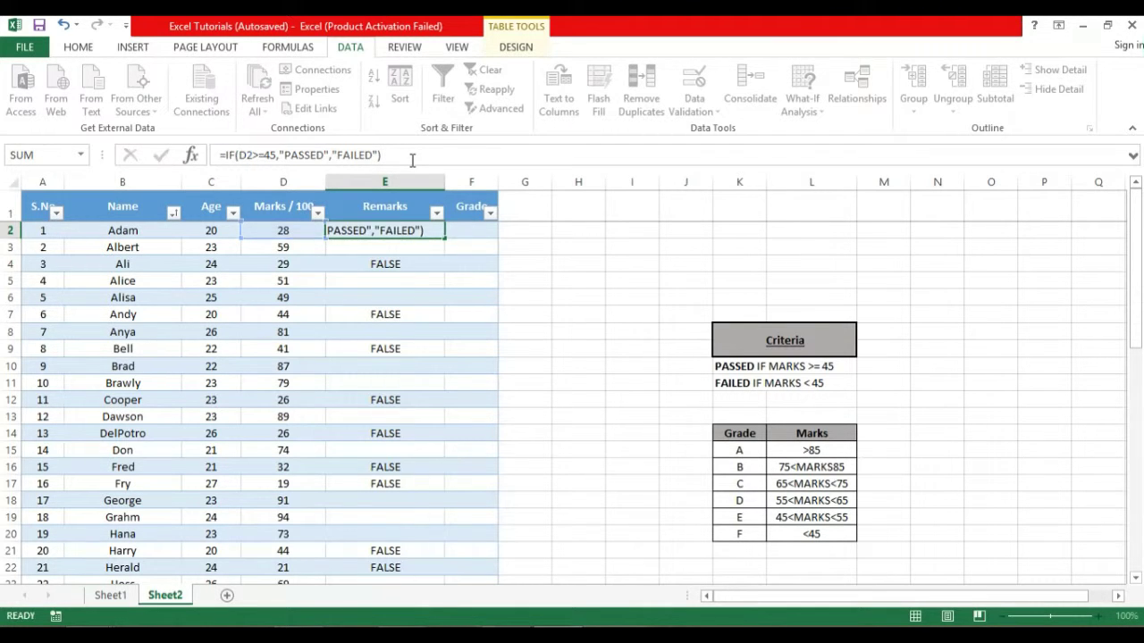
key(Return)
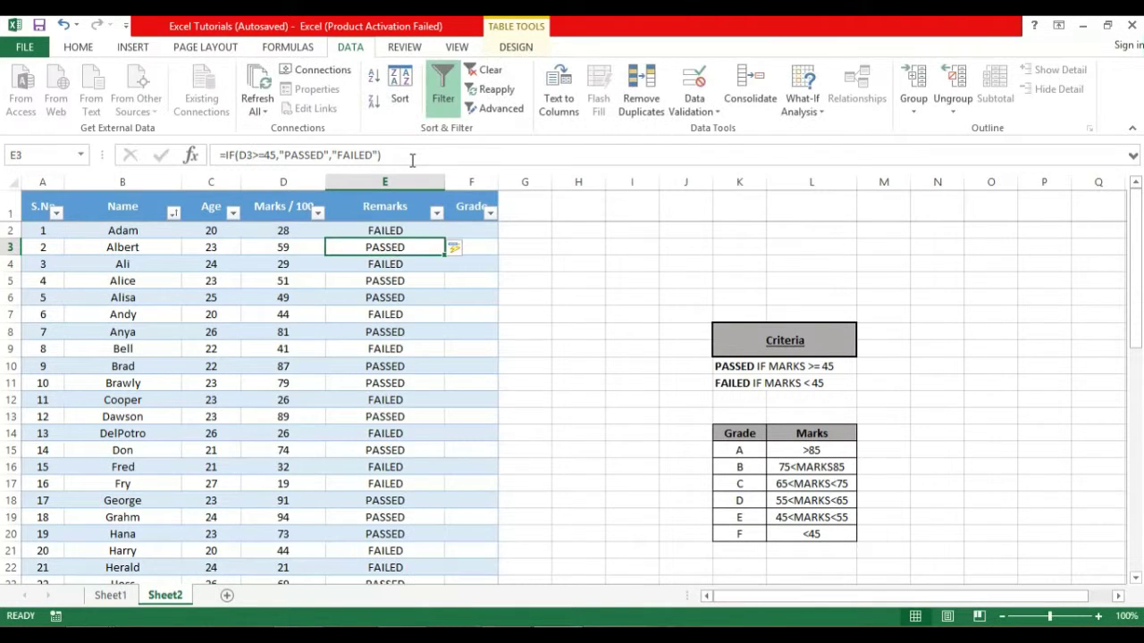
Examine the Remarks column from the first student down to the lower rows and back up to its header
click(381, 230)
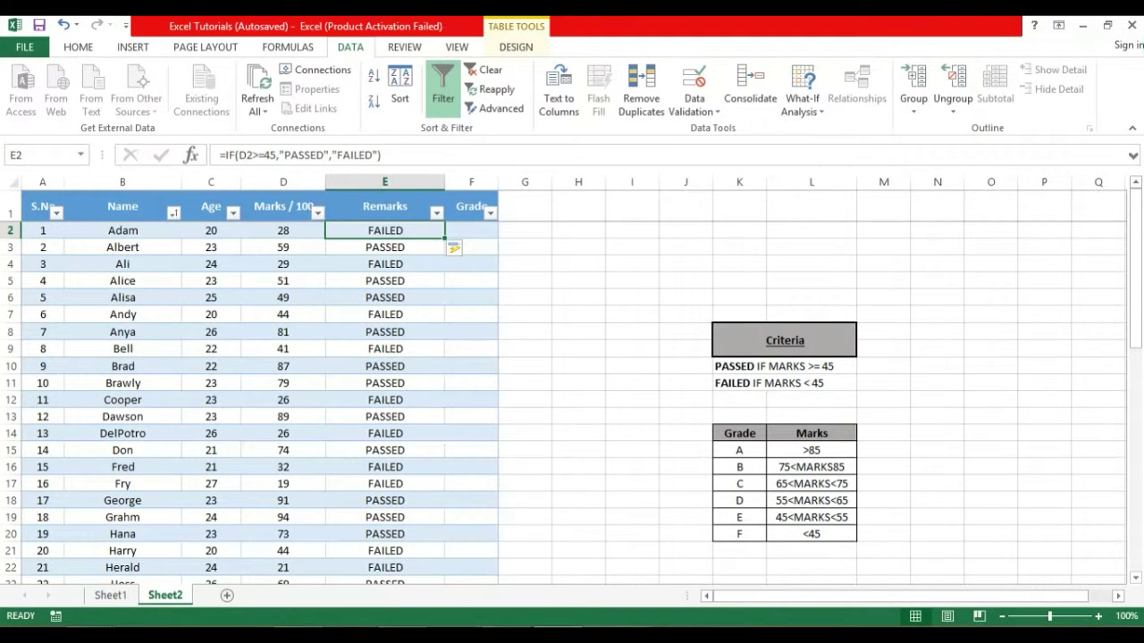
drag(1135, 268, 1136, 420)
click(407, 566)
key(Up)
key(Up)
key(Up)
key(Up)
key(Up)
key(Up)
key(Up)
key(Up)
key(Up)
key(Up)
key(Up)
key(Up)
key(Up)
key(Up)
key(Up)
key(Up)
key(Up)
key(Up)
key(Up)
key(Up)
key(Up)
key(Up)
key(Up)
key(Up)
key(Up)
key(Up)
key(Up)
key(Up)
key(Up)
key(Up)
key(Up)
key(Up)
key(Up)
key(Up)
key(Up)
key(Up)
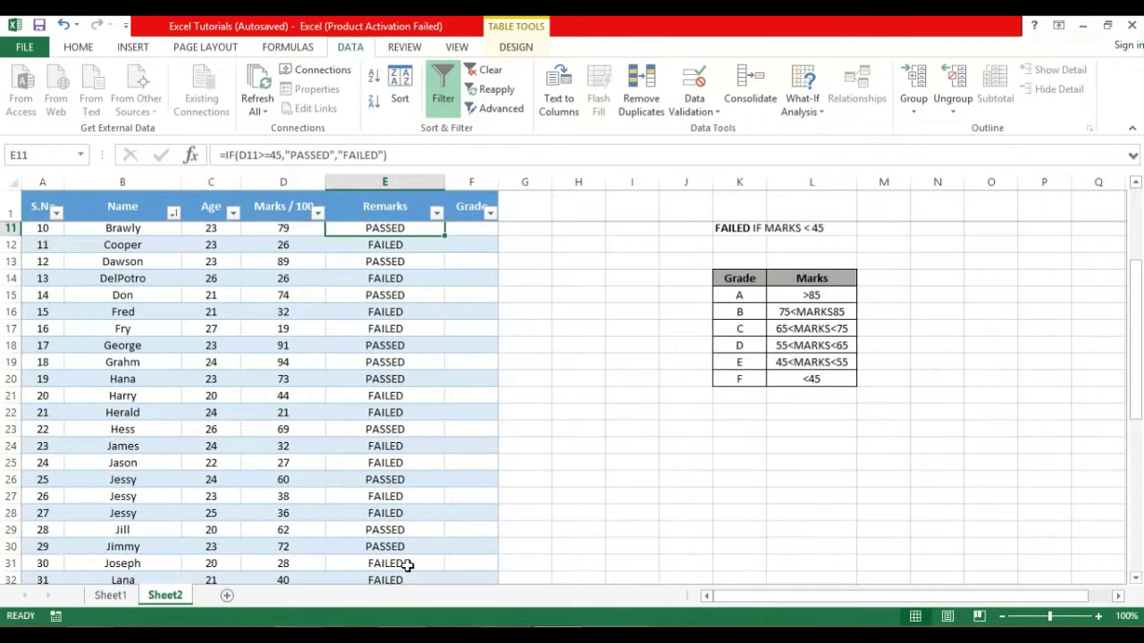
key(Up)
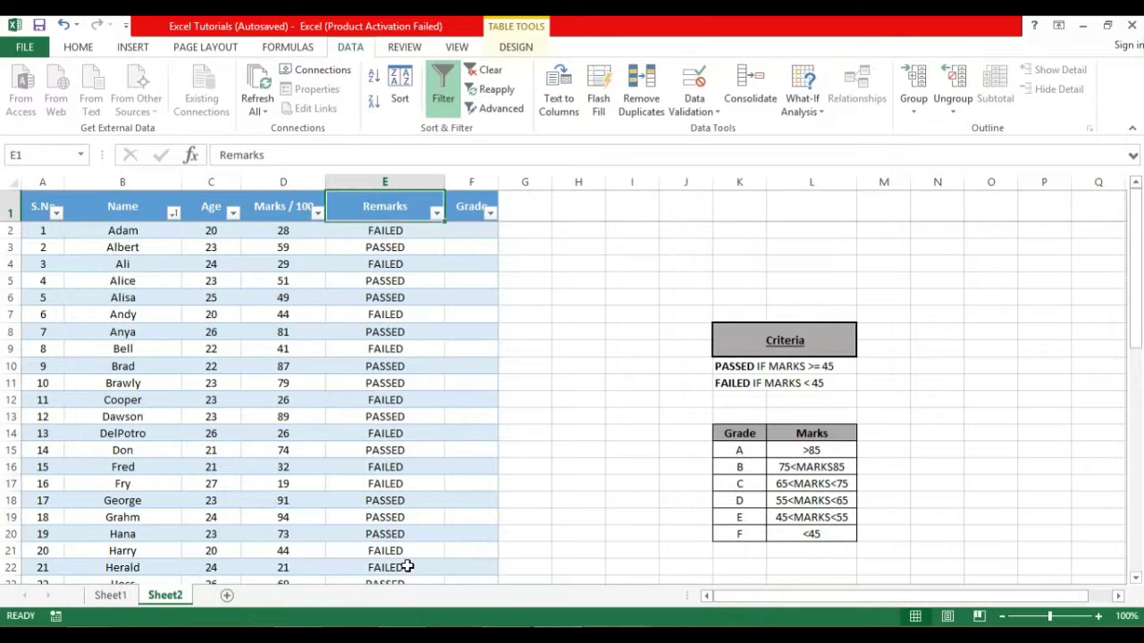